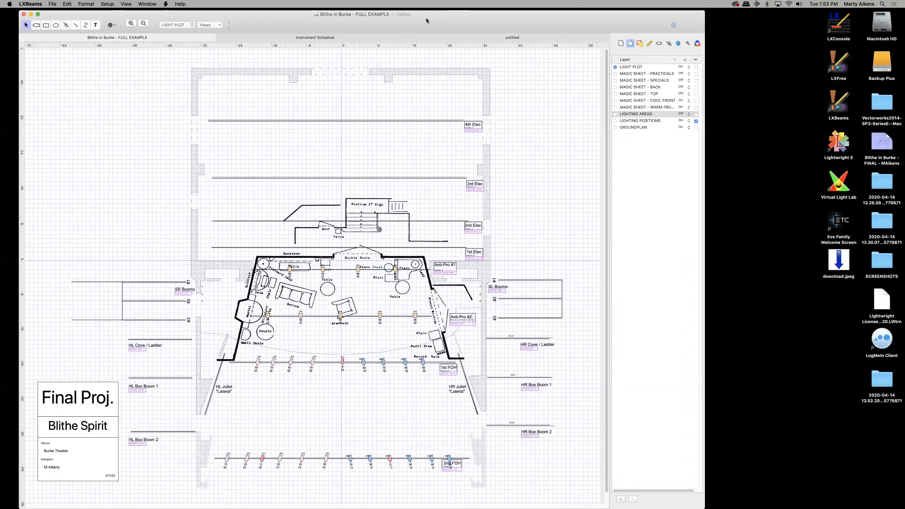
# Step: Hide the warm front and cool front magic sheet layers
pyautogui.click(622, 44)
pyautogui.click(630, 44)
pyautogui.moveTo(344, 361)
pyautogui.mouseDown()
pyautogui.moveTo(334, 381)
pyautogui.moveTo(367, 371)
pyautogui.moveTo(328, 366)
pyautogui.moveTo(356, 364)
pyautogui.moveTo(342, 363)
pyautogui.mouseUp()
pyautogui.click(574, 232)
pyautogui.click(688, 108)
pyautogui.click(682, 115)
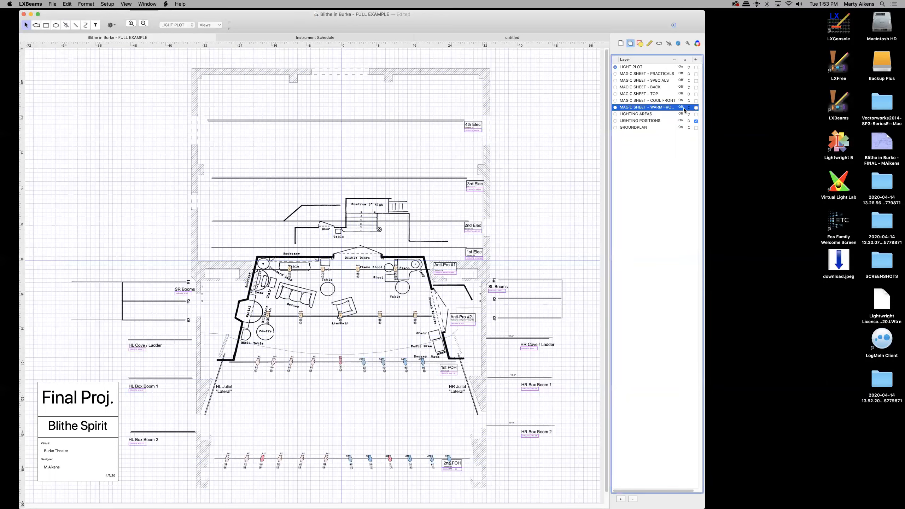
pyautogui.click(690, 102)
pyautogui.click(688, 107)
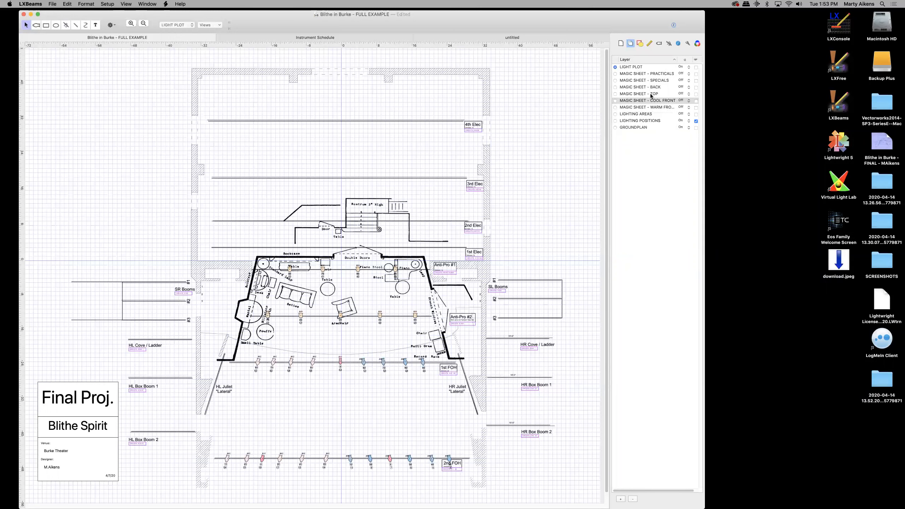
# Step: Hide the LIGHT PLOT layer and switch the active layer to LIGHTING POSITIONS and back to LIGHT PLOT
pyautogui.click(689, 68)
pyautogui.click(686, 74)
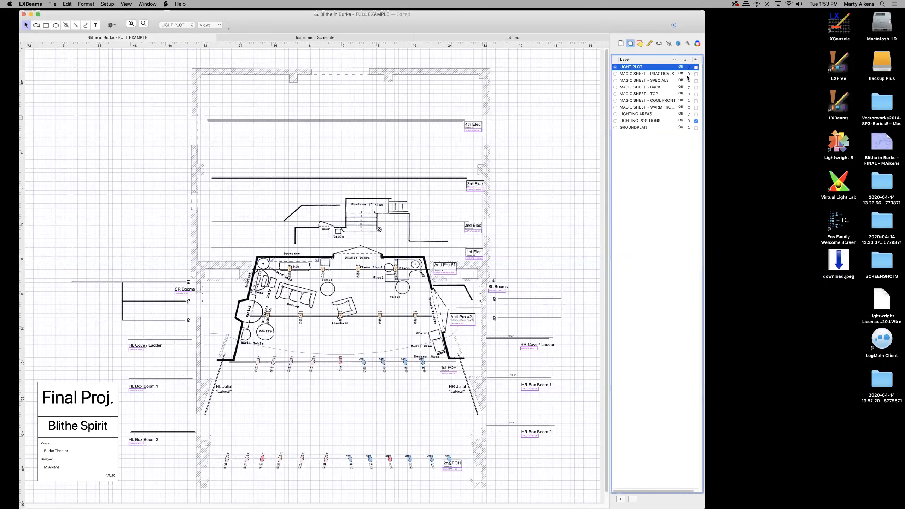
pyautogui.click(614, 120)
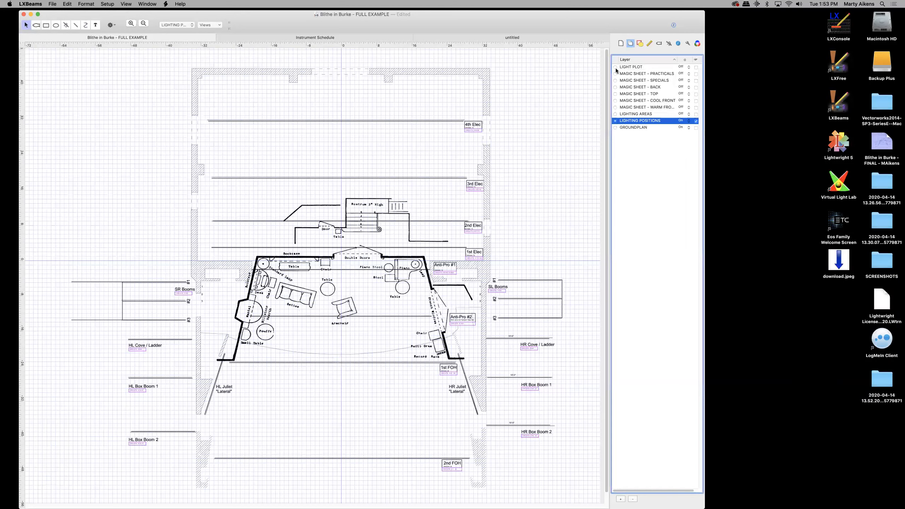
pyautogui.click(616, 68)
pyautogui.click(615, 68)
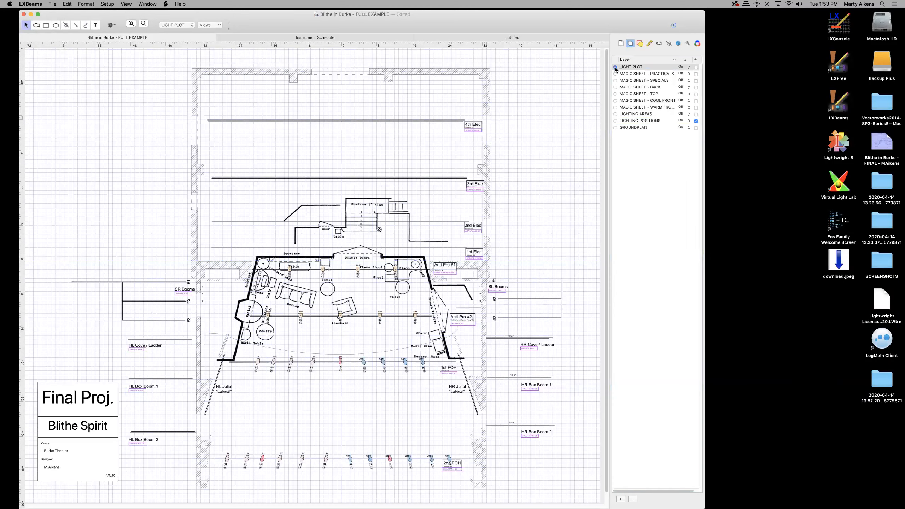
# Step: Make LIGHTING AREAS the active layer and hide the LIGHT PLOT layer
pyautogui.click(616, 121)
pyautogui.click(616, 114)
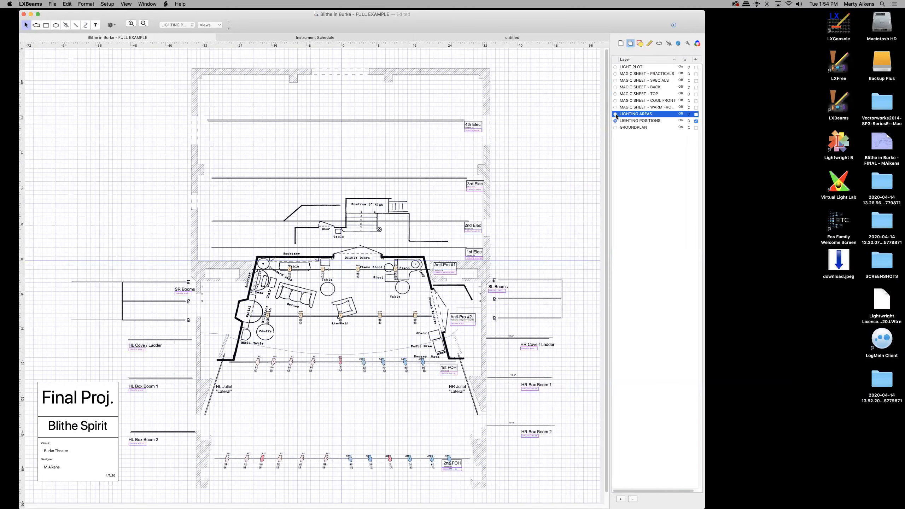
pyautogui.click(687, 68)
pyautogui.click(687, 75)
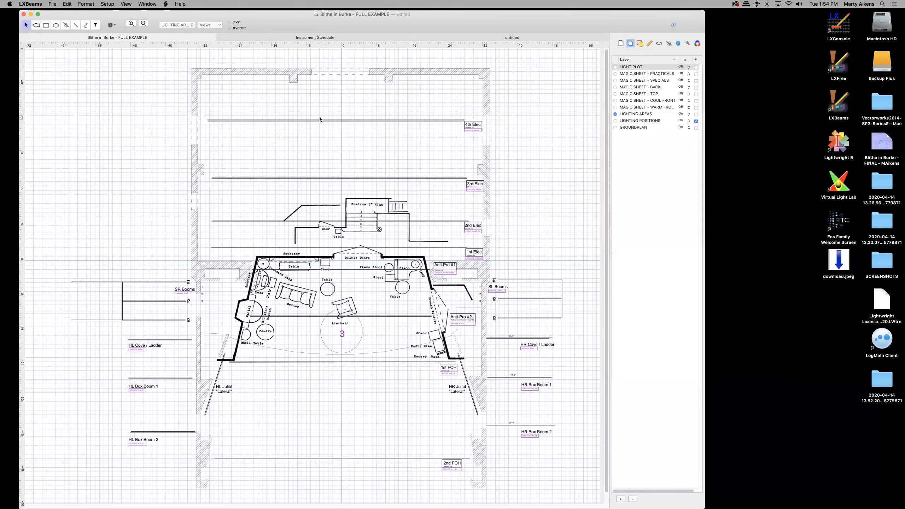
# Step: Load the saved GROUNDPLAN view and hide the LIGHT PLOT layer
pyautogui.click(219, 26)
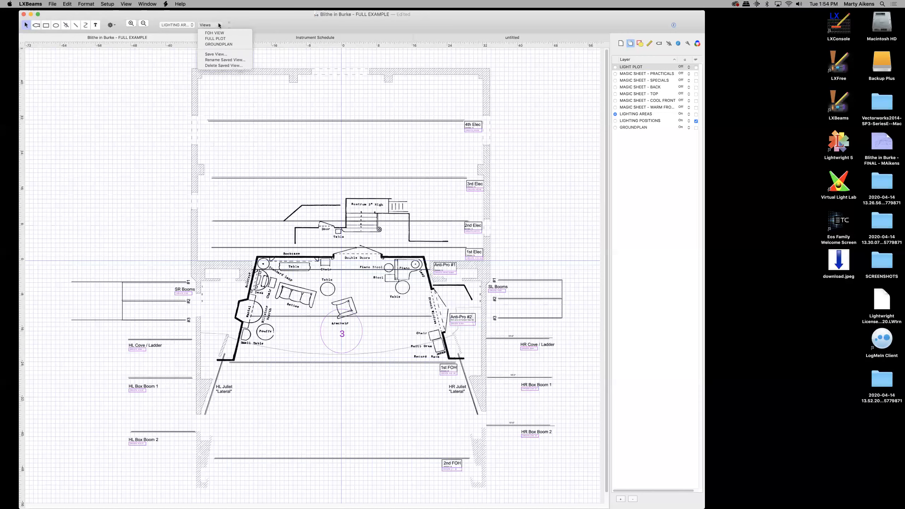
pyautogui.click(223, 44)
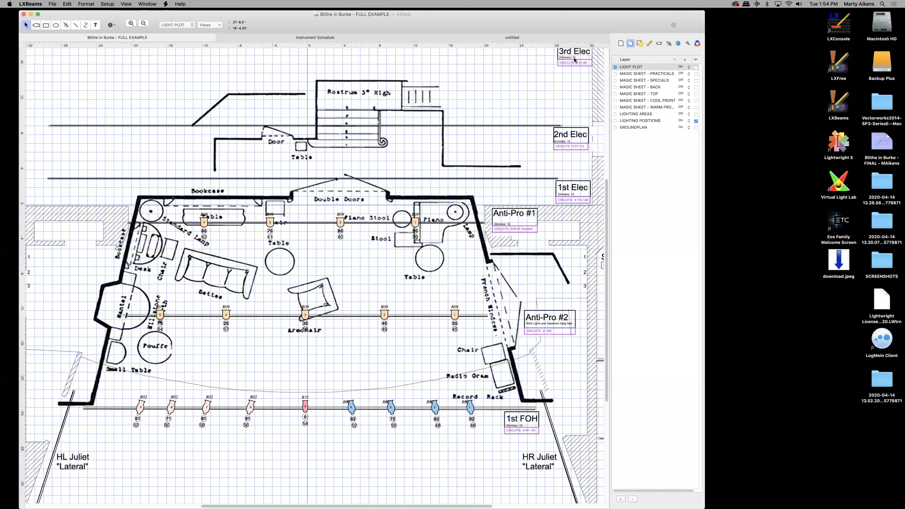
pyautogui.click(689, 67)
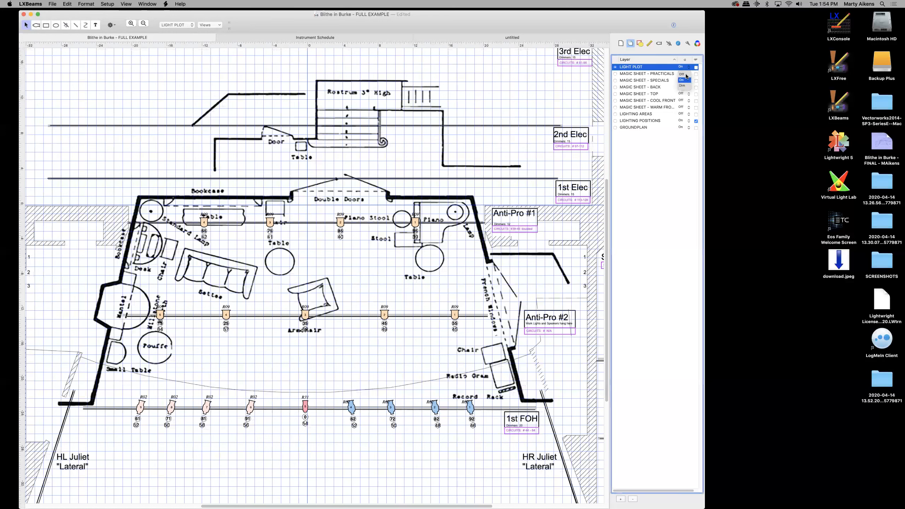
pyautogui.click(686, 75)
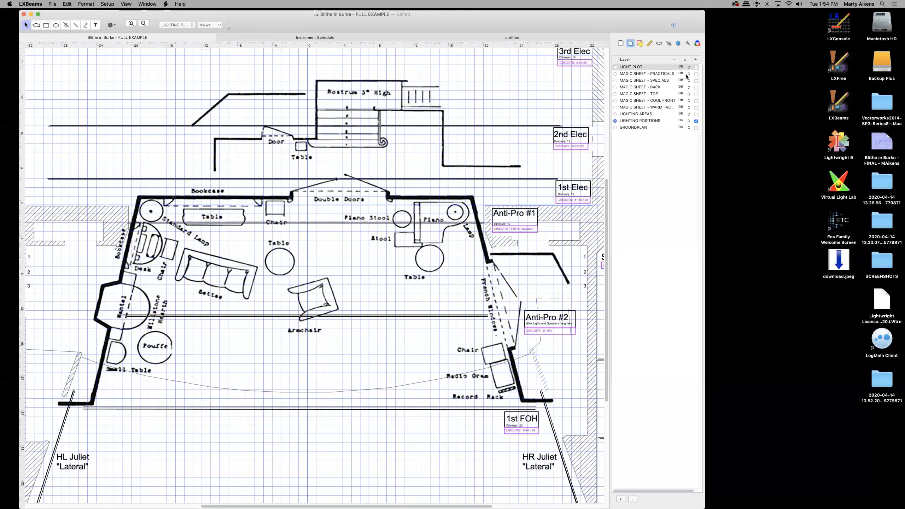
# Step: Make LIGHTING AREAS the active drawing layer, with the layer turned on
pyautogui.click(615, 114)
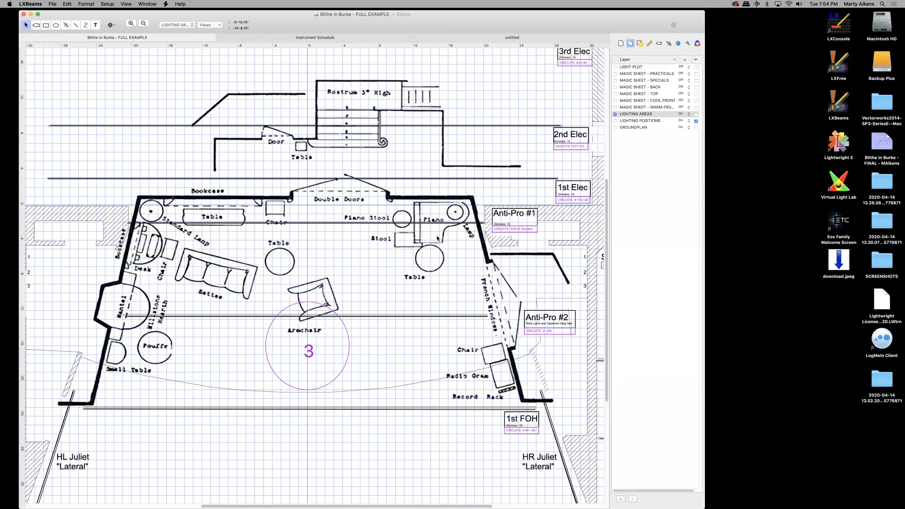
pyautogui.click(690, 115)
pyautogui.click(687, 121)
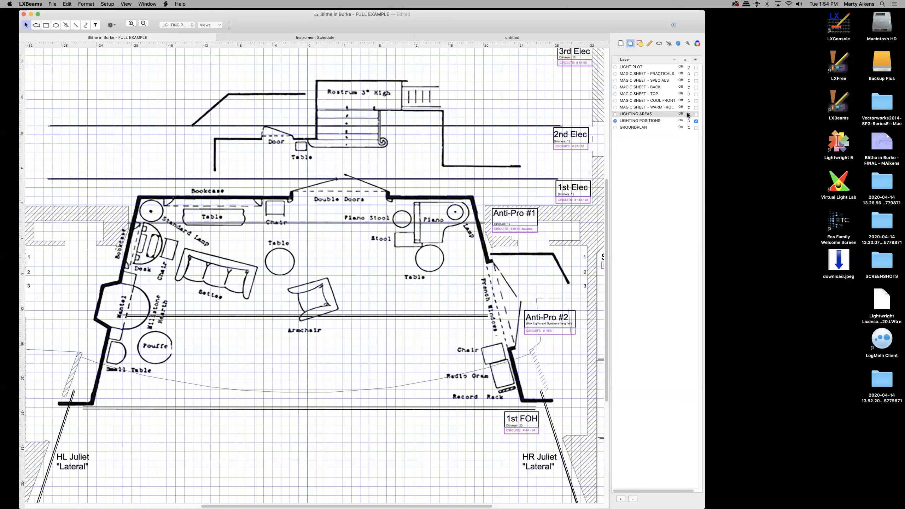
pyautogui.click(616, 115)
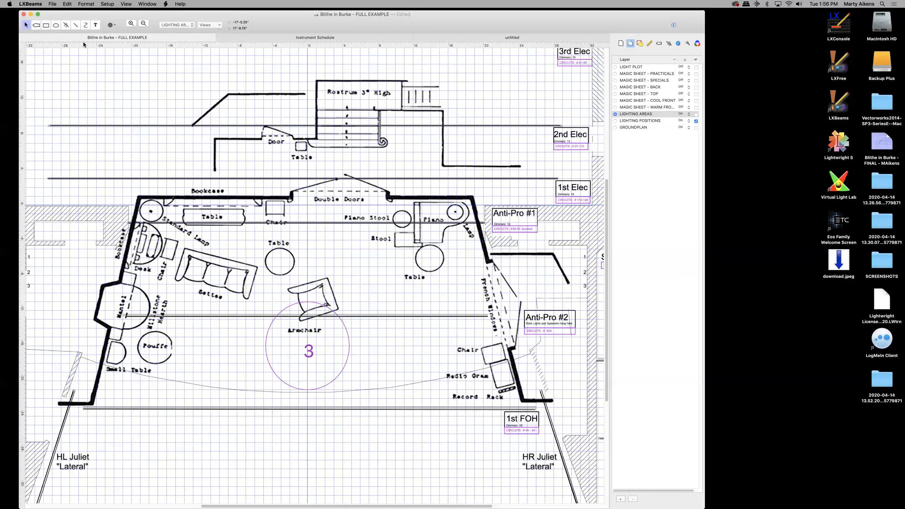
# Step: Draw a test circle across the 1st FOH position with the default stroke and fill, and delete it
pyautogui.click(56, 25)
pyautogui.click(640, 43)
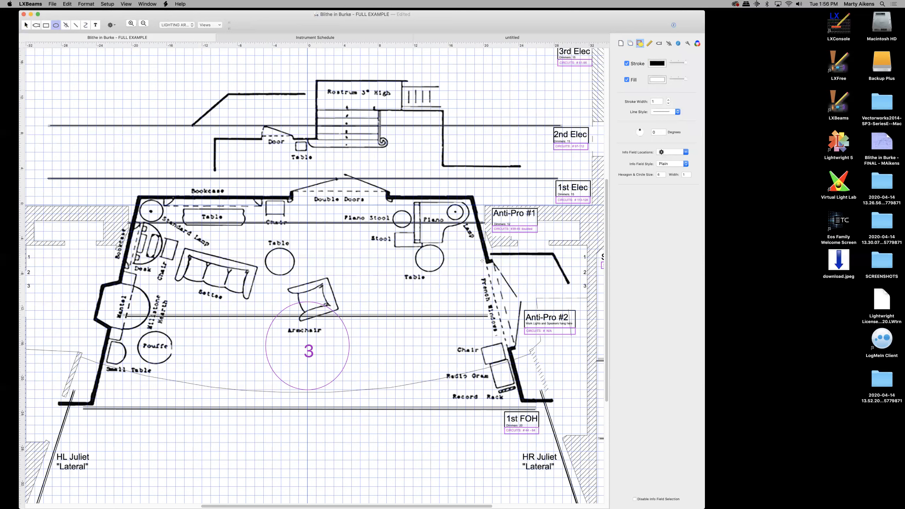
pyautogui.moveTo(197, 377); pyautogui.dragTo(306, 486)
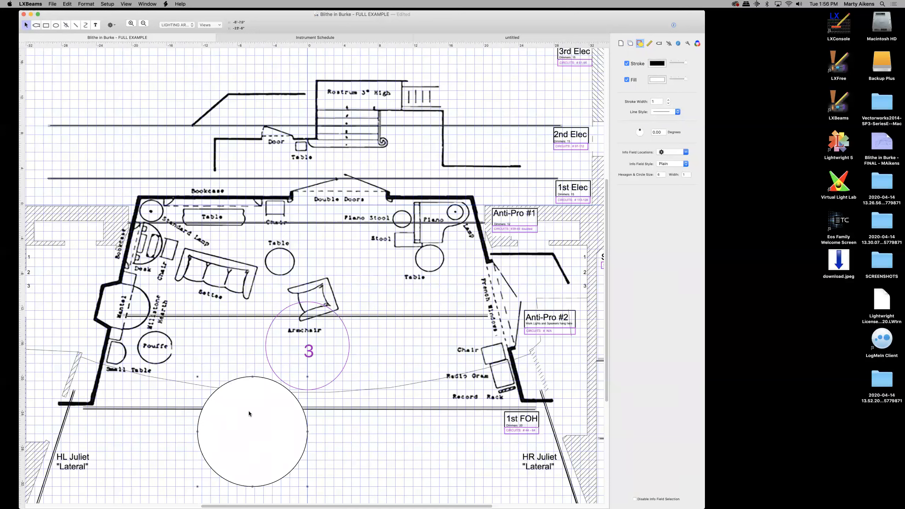
pyautogui.press('BackSpace')
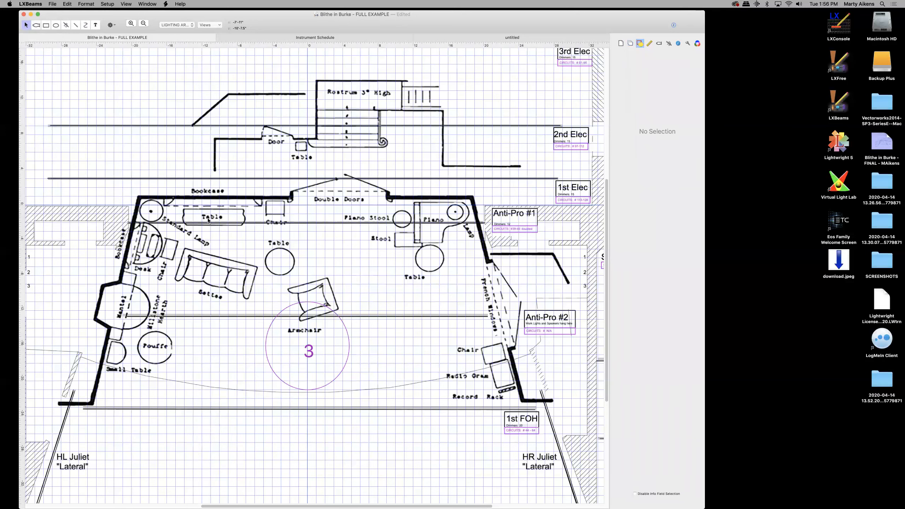
# Step: Set the ellipse tool to a purple stroke with no fill
pyautogui.click(54, 26)
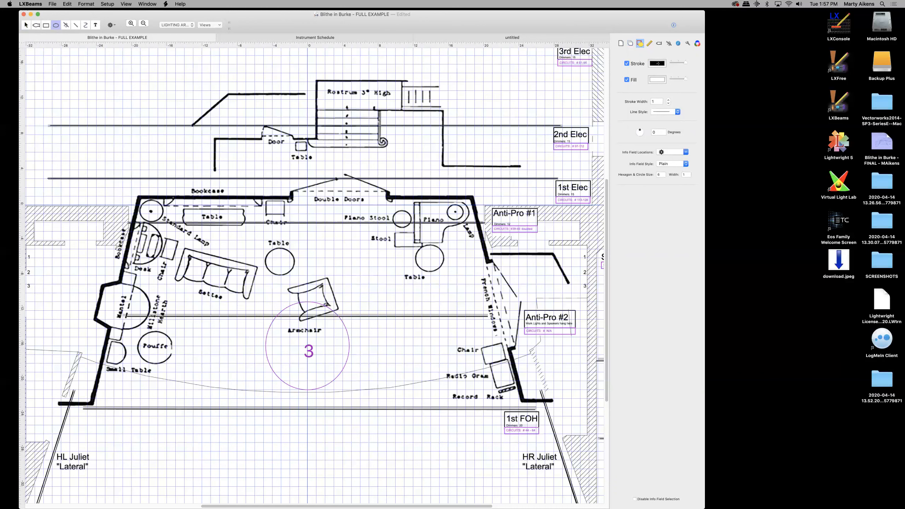
pyautogui.click(658, 63)
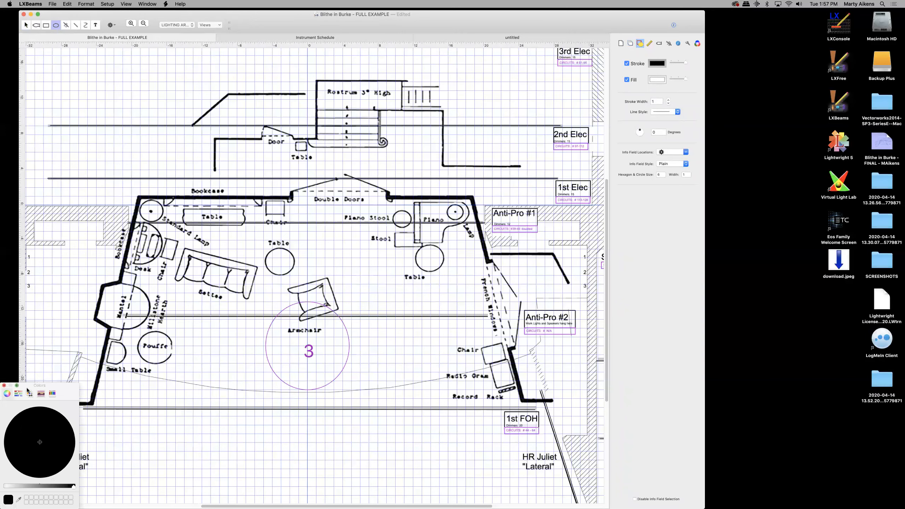
pyautogui.moveTo(27, 386); pyautogui.dragTo(738, 40)
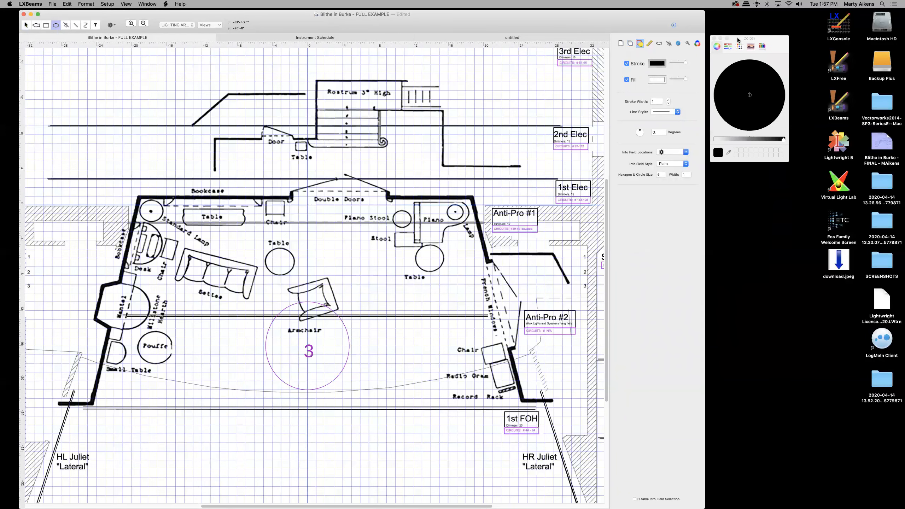
pyautogui.click(726, 139)
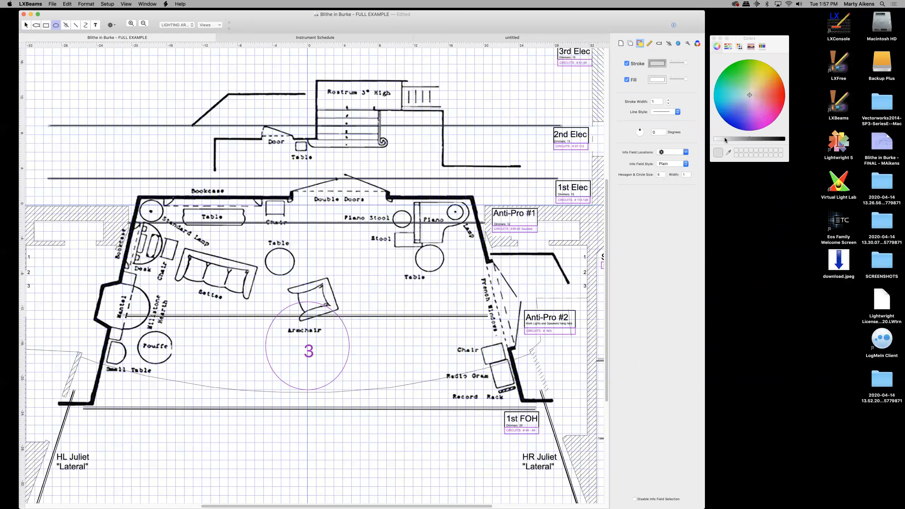
pyautogui.click(758, 126)
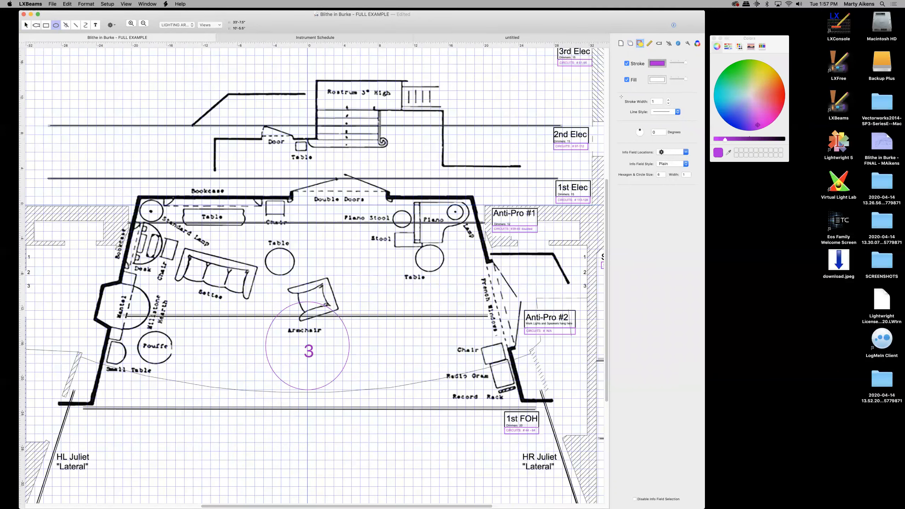
pyautogui.click(627, 79)
# Step: Draw a circle about 10' across beside area 3, try it over the mantel, and delete it
pyautogui.moveTo(209, 332)
pyautogui.mouseDown()
pyautogui.moveTo(260, 390)
pyautogui.moveTo(302, 395)
pyautogui.mouseUp()
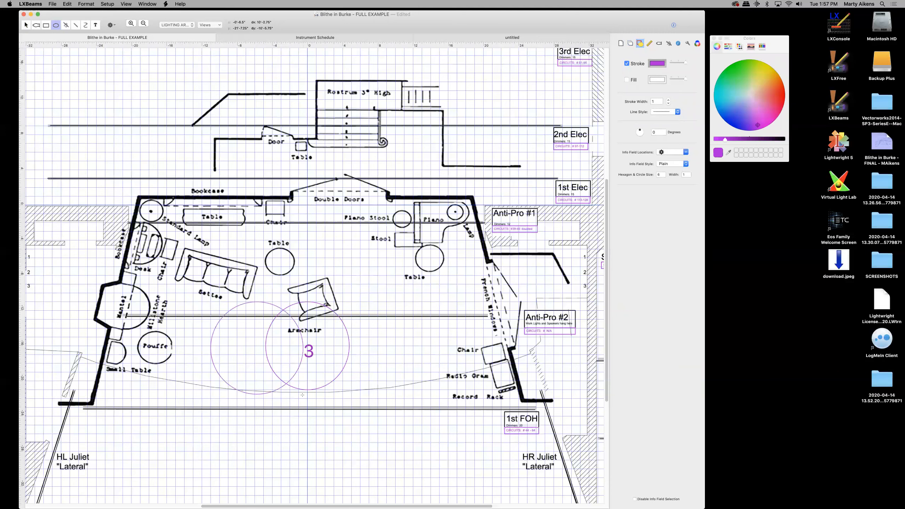
pyautogui.moveTo(302, 395); pyautogui.dragTo(303, 395)
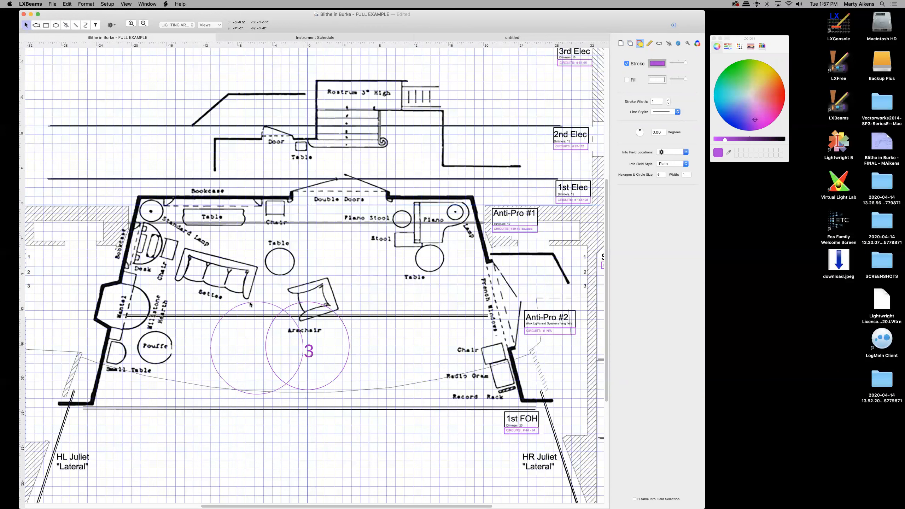
pyautogui.click(215, 330)
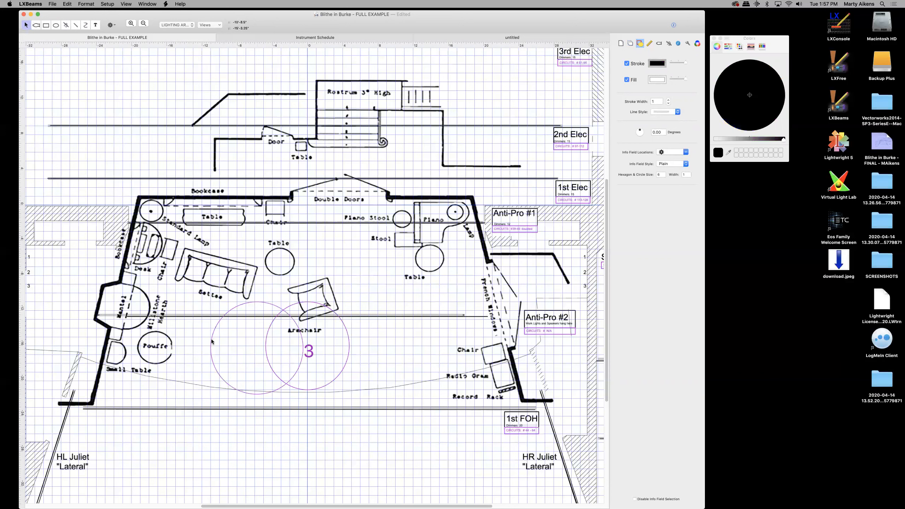
pyautogui.click(212, 357)
pyautogui.moveTo(212, 357)
pyautogui.mouseDown()
pyautogui.moveTo(182, 350)
pyautogui.moveTo(271, 367)
pyautogui.moveTo(183, 326)
pyautogui.moveTo(116, 338)
pyautogui.mouseUp()
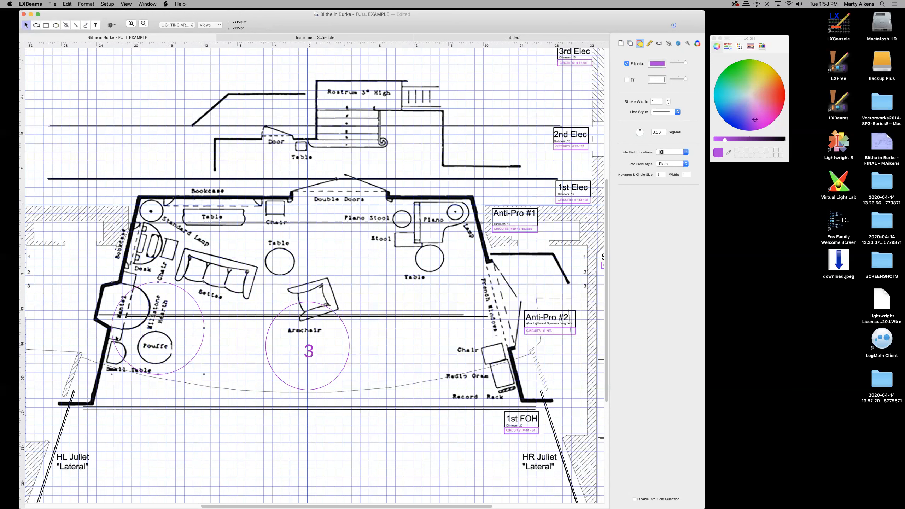
pyautogui.press('Delete')
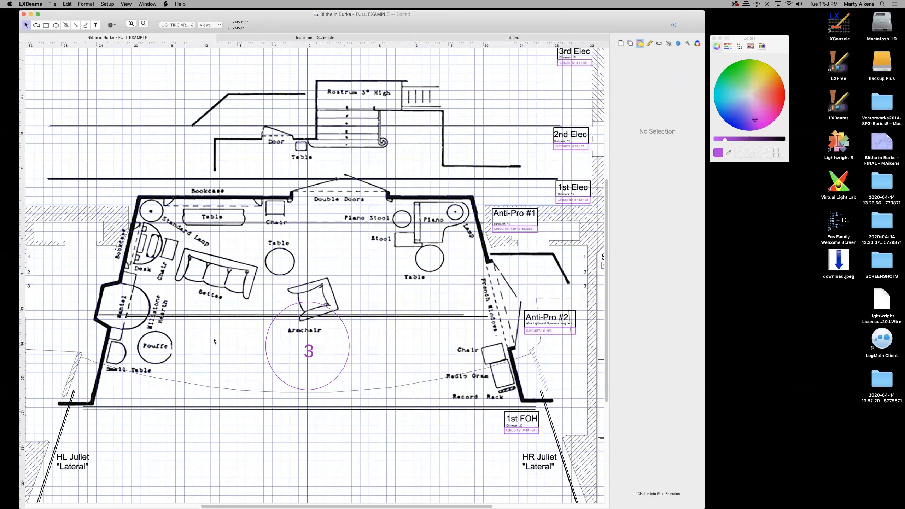
# Step: Copy the area 3 circle twice, placing one copy over the mantel and pouffe and the other between it and area 3
pyautogui.click(266, 348)
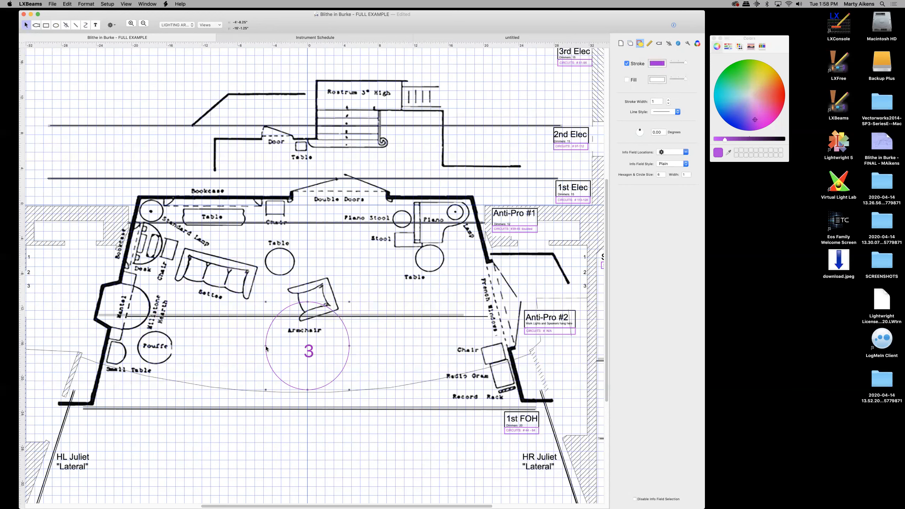
pyautogui.press('super+c')
pyautogui.press('super+v')
pyautogui.moveTo(275, 345); pyautogui.dragTo(110, 327)
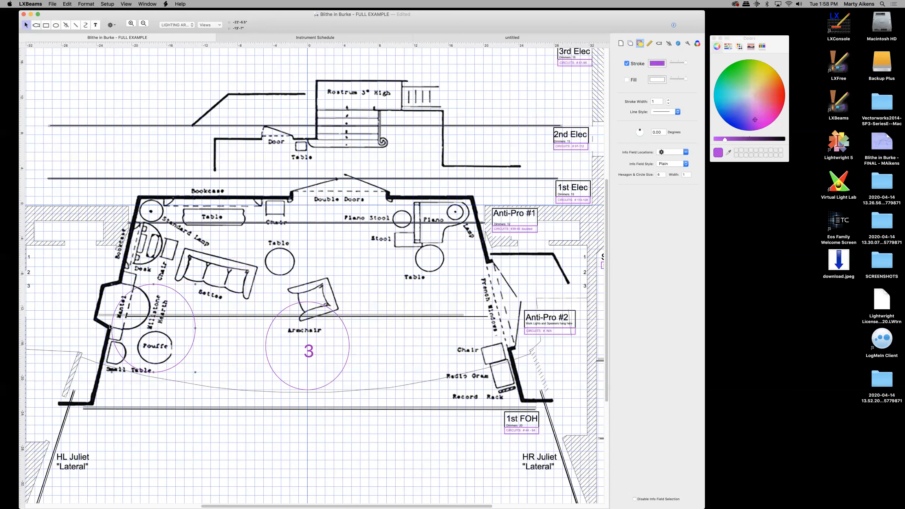
pyautogui.press('super+d')
pyautogui.moveTo(201, 336); pyautogui.dragTo(267, 352)
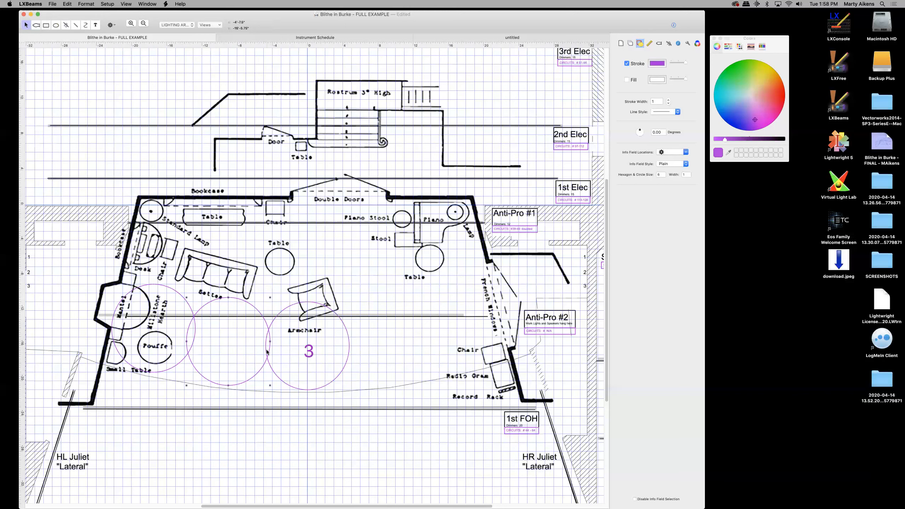
# Step: Paste two more area circles, one adjoining area 3 and the other beside the French windows
pyautogui.click(374, 343)
pyautogui.press('super+v')
pyautogui.moveTo(416, 344); pyautogui.dragTo(423, 342)
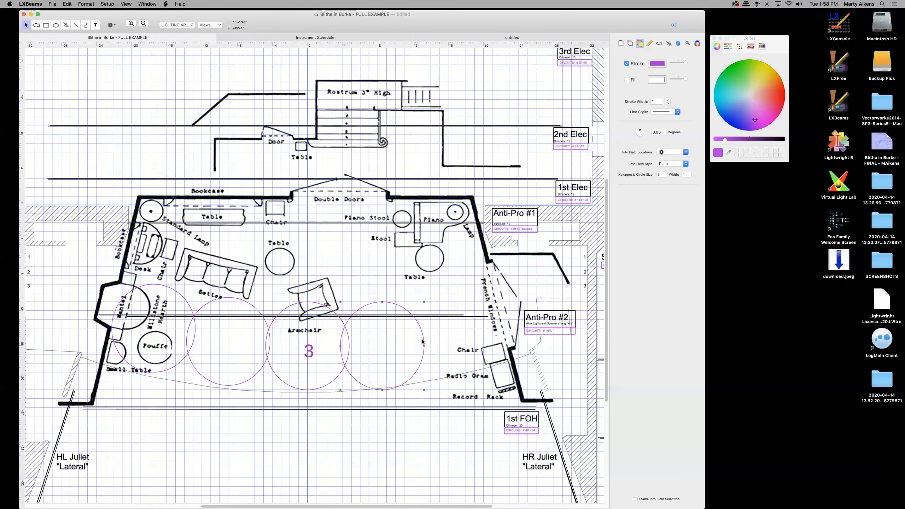
pyautogui.click(463, 328)
pyautogui.press('super+v')
pyautogui.moveTo(423, 307); pyautogui.dragTo(424, 311)
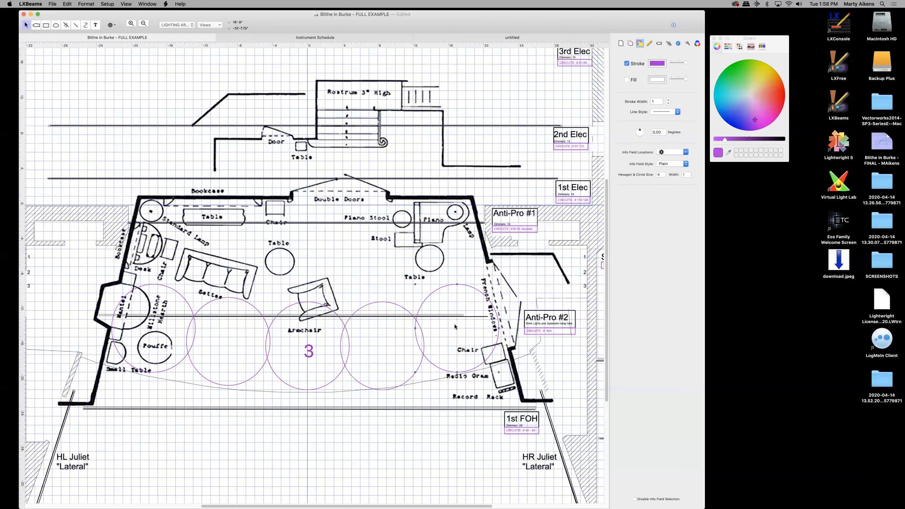
pyautogui.click(309, 352)
pyautogui.click(326, 432)
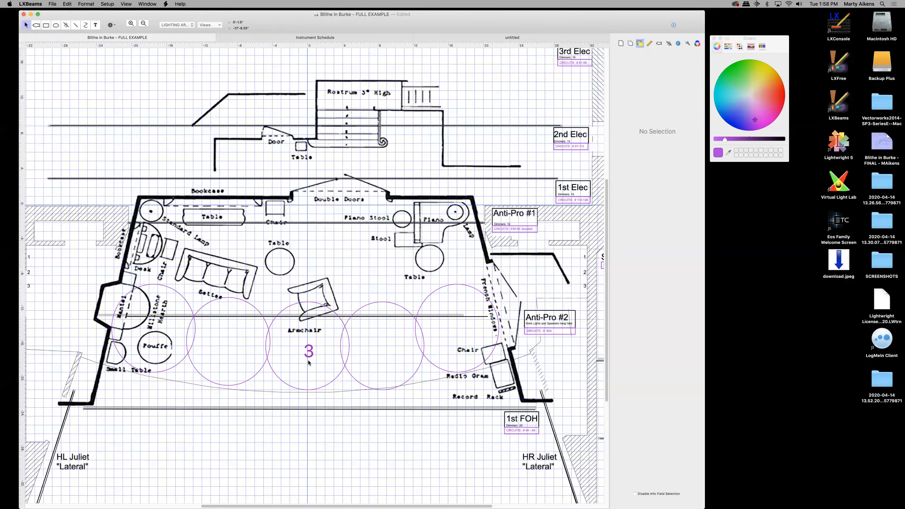
pyautogui.click(96, 25)
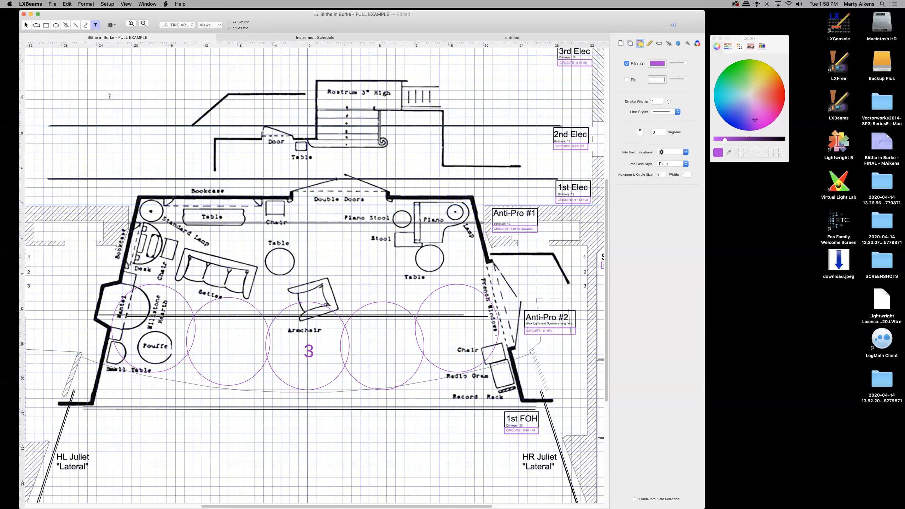
pyautogui.click(221, 341)
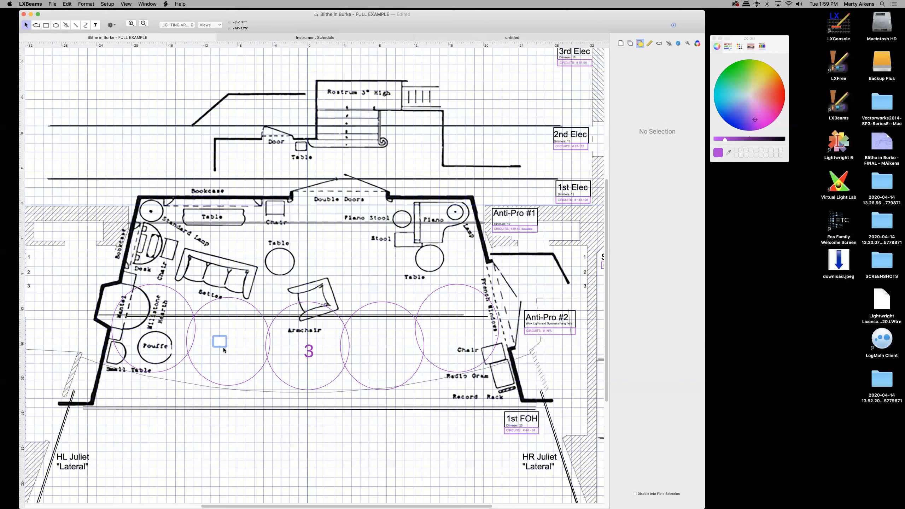
pyautogui.click(227, 361)
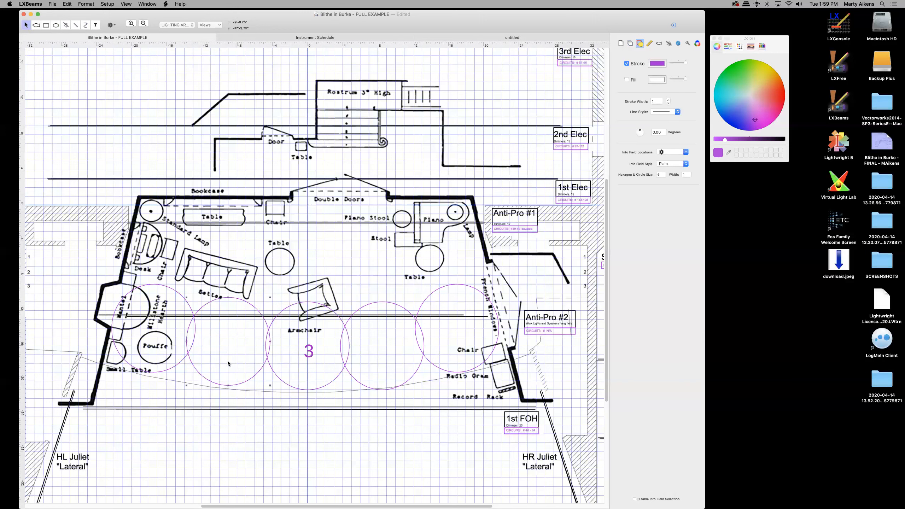
# Step: Add the text label "2" inside the area circle between area 3 and the mantel circle
pyautogui.click(96, 25)
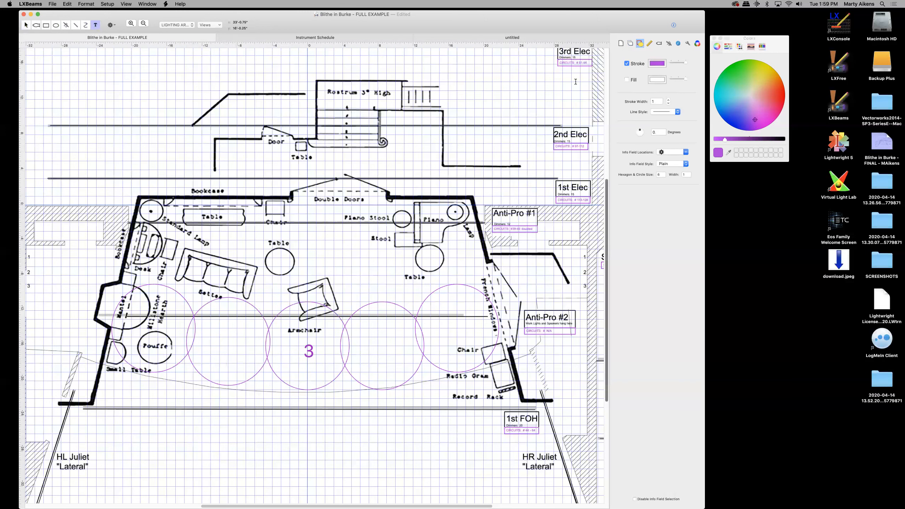
pyautogui.click(631, 43)
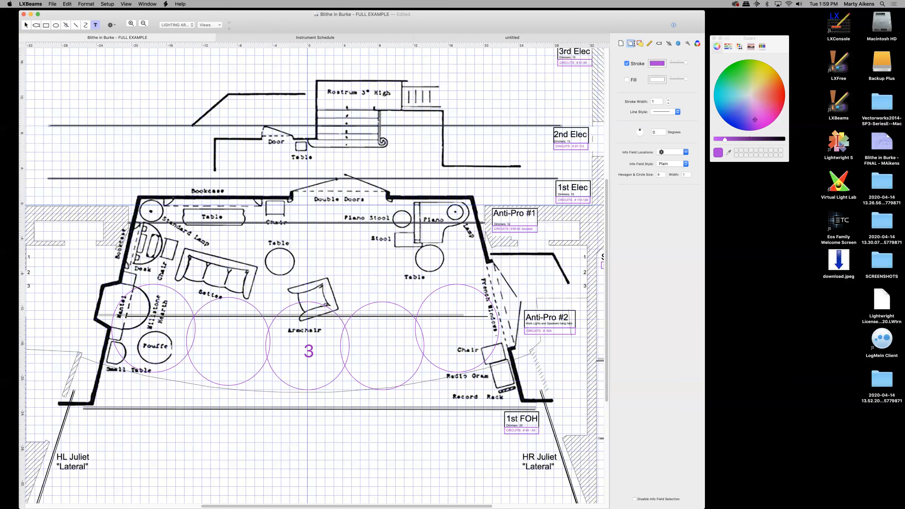
pyautogui.click(640, 43)
pyautogui.click(223, 338)
pyautogui.write('2')
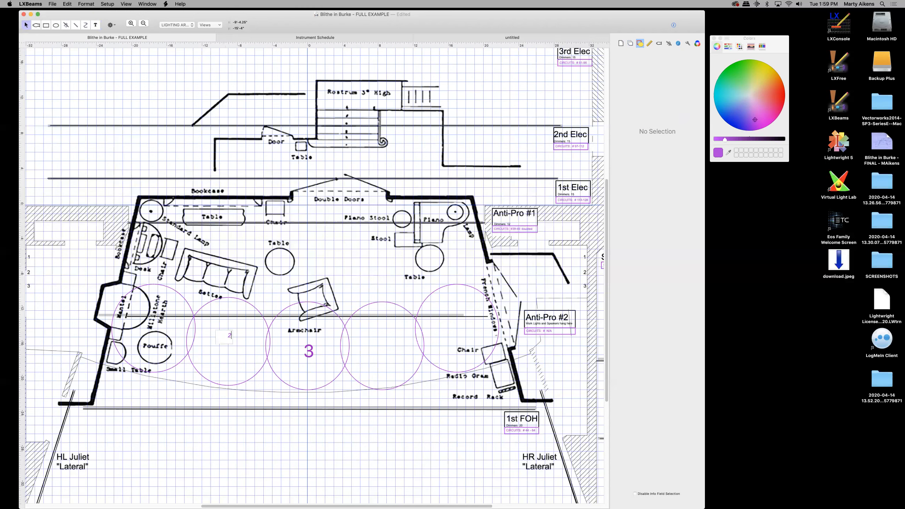
pyautogui.press('Return')
# Step: Set the area 2 label's font size to 36
pyautogui.click(229, 338)
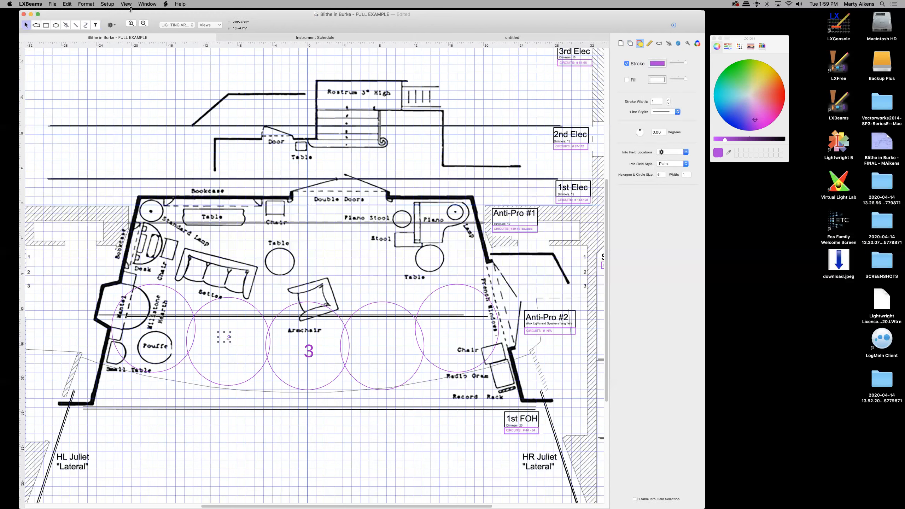
pyautogui.click(128, 4)
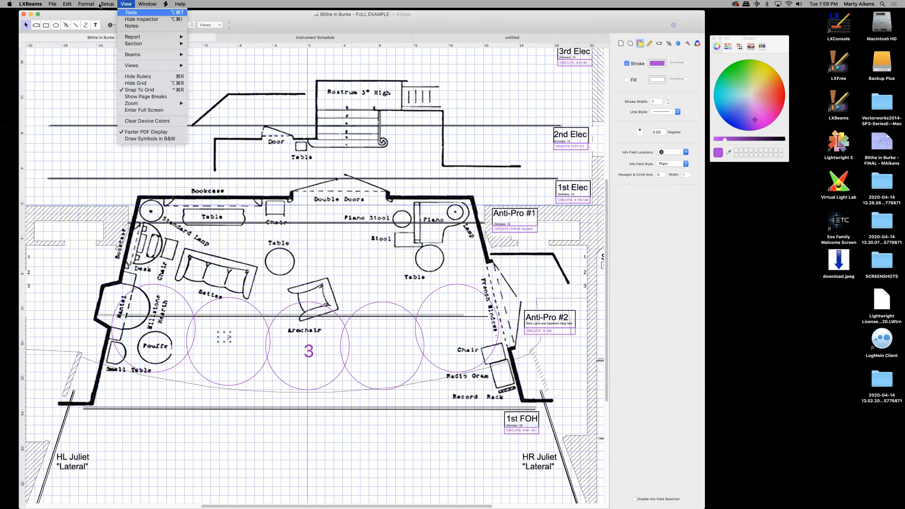
pyautogui.moveTo(86, 4)
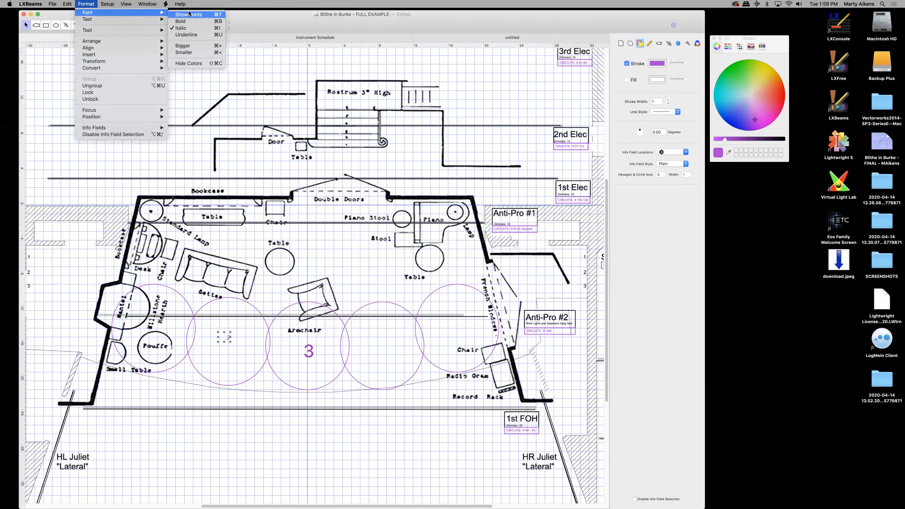
pyautogui.click(191, 16)
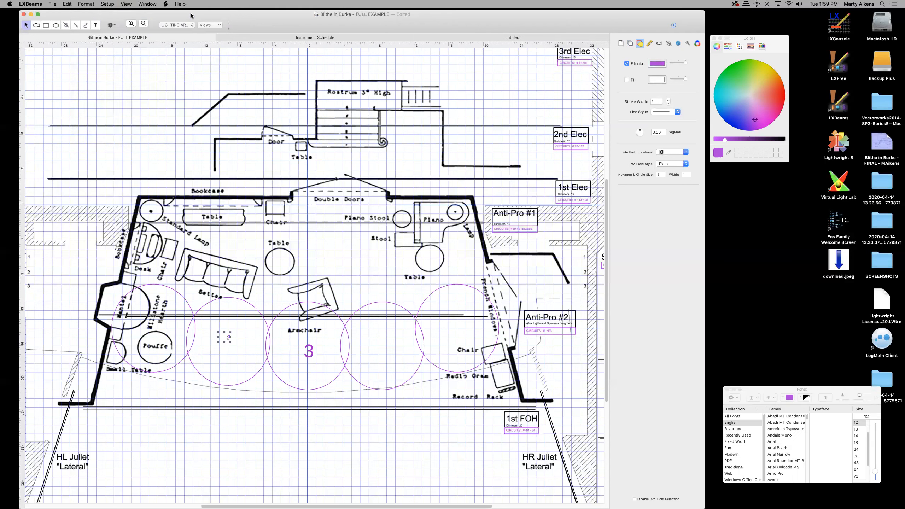
pyautogui.moveTo(780, 392); pyautogui.dragTo(552, 177)
pyautogui.moveTo(652, 267); pyautogui.dragTo(689, 370)
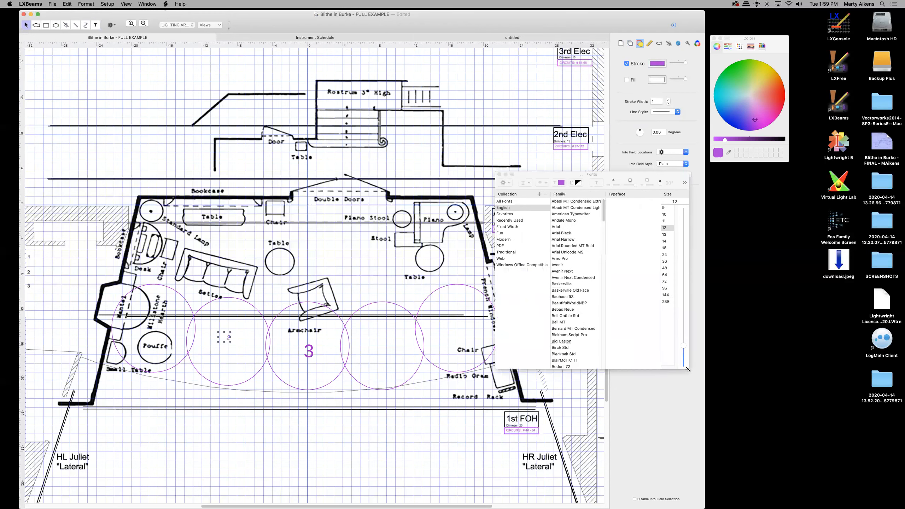
pyautogui.click(665, 261)
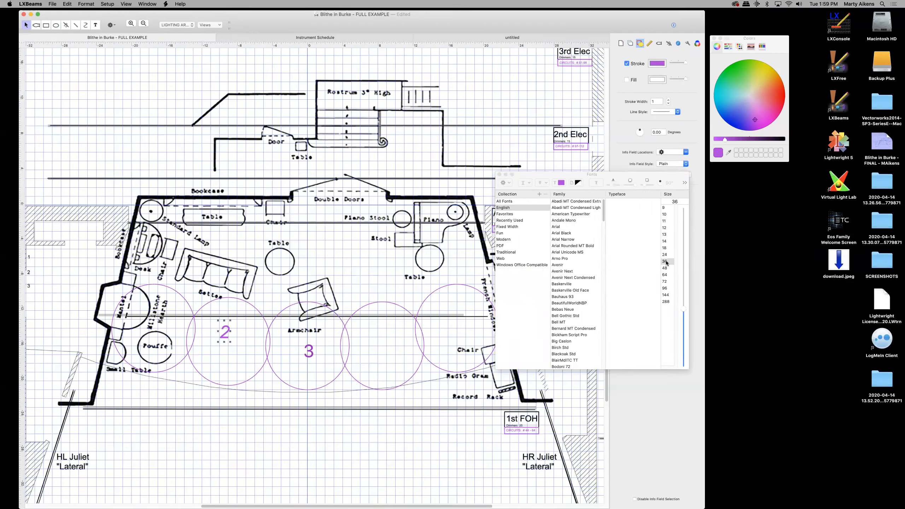
pyautogui.click(504, 174)
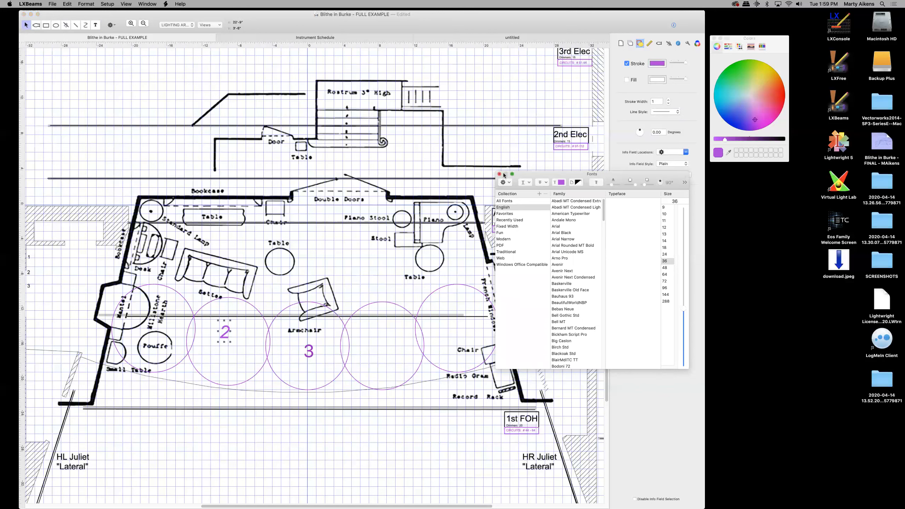
pyautogui.click(499, 174)
# Step: Move the area 2 label to the middle of its circle
pyautogui.moveTo(229, 332); pyautogui.dragTo(227, 336)
pyautogui.click(241, 352)
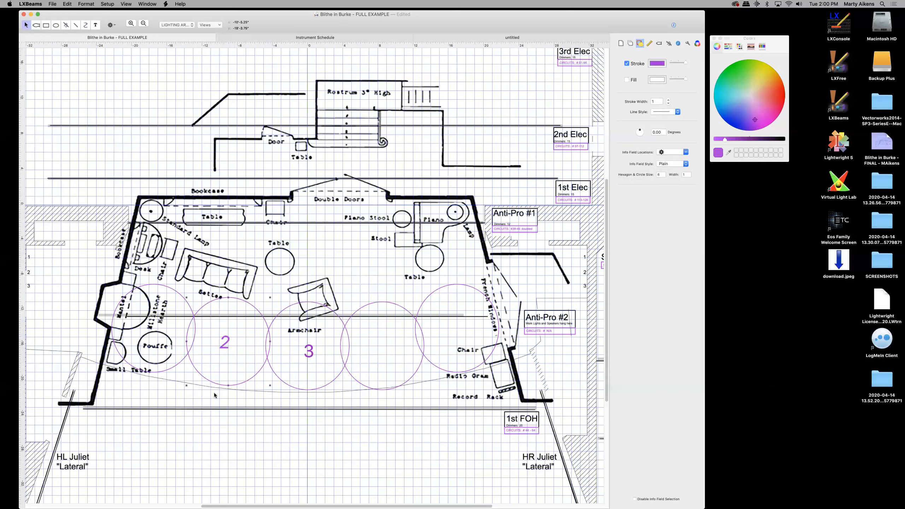
pyautogui.click(209, 425)
# Step: Copy the area 2 label into the circle over the mantel and pouffe, and change the copy to 1
pyautogui.click(226, 344)
pyautogui.press('super+c')
pyautogui.press('super+v')
pyautogui.moveTo(227, 344); pyautogui.dragTo(154, 326)
pyautogui.doubleClick(158, 323)
pyautogui.write('1')
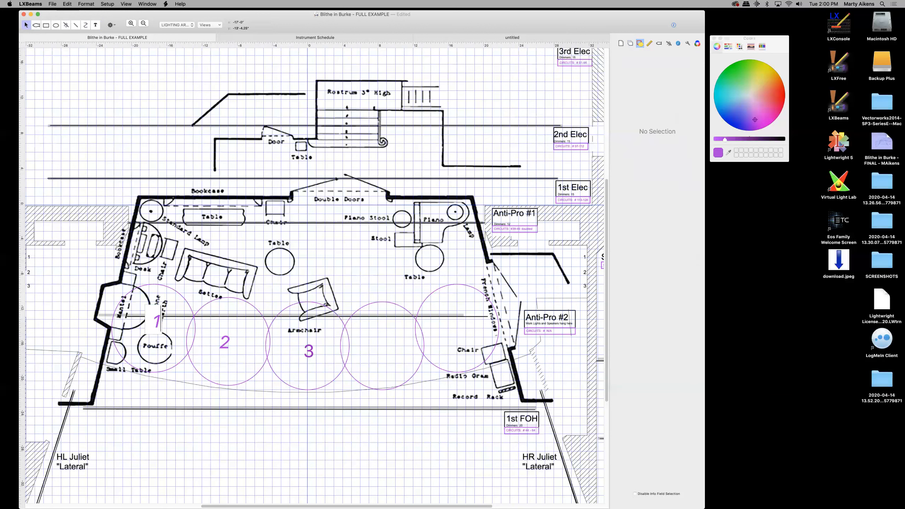
pyautogui.press('Escape')
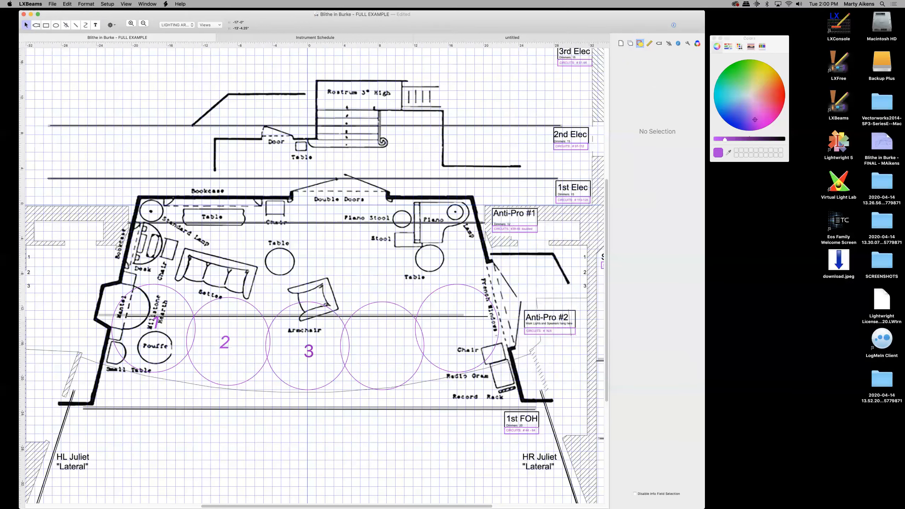
# Step: Paste the label into the circle between area 3 and the French windows circle, change it to 4, and centre it
pyautogui.click(381, 350)
pyautogui.press('super+v')
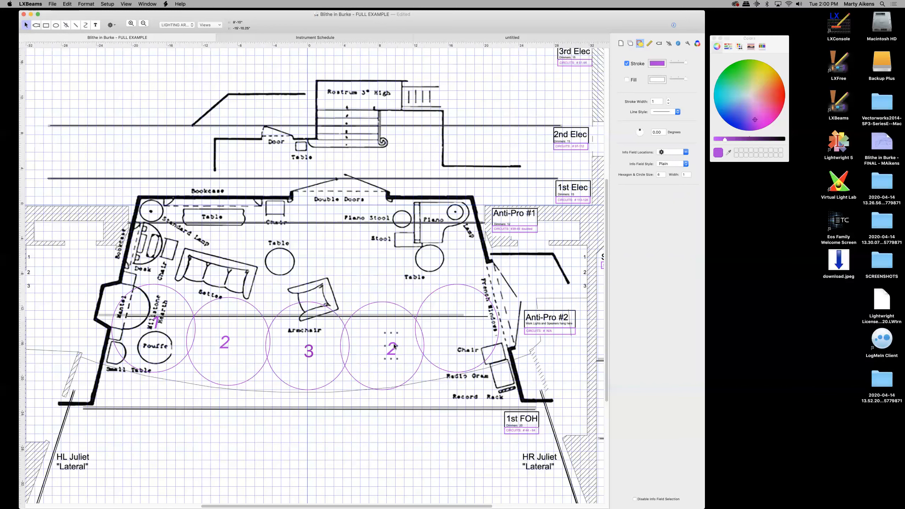
pyautogui.doubleClick(394, 346)
pyautogui.write('4')
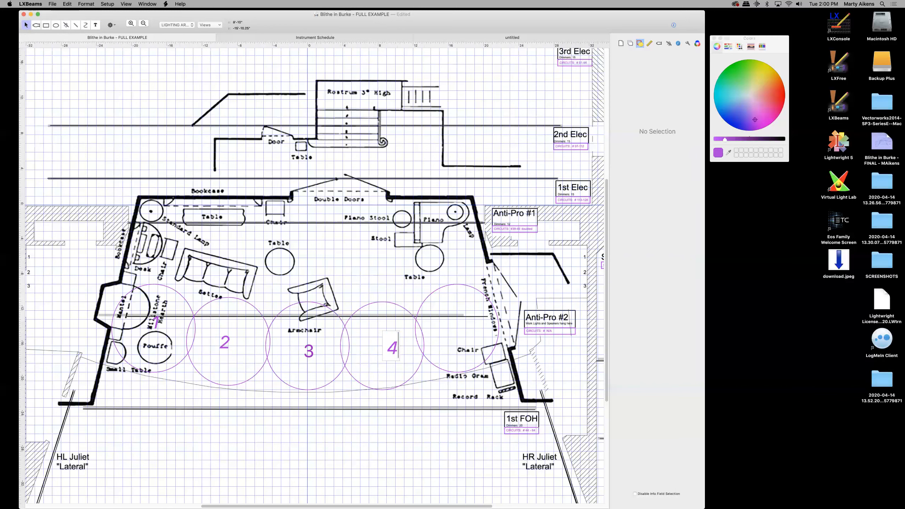
pyautogui.press('Escape')
pyautogui.moveTo(390, 352); pyautogui.dragTo(382, 348)
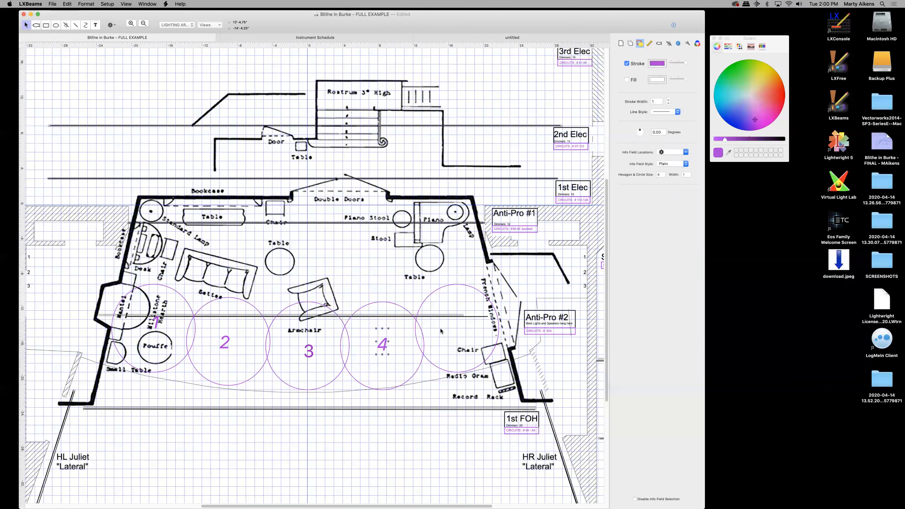
# Step: Paste the label into the circle beside the French windows, change it to 5, and centre it
pyautogui.click(457, 327)
pyautogui.press('super+v')
pyautogui.doubleClick(463, 329)
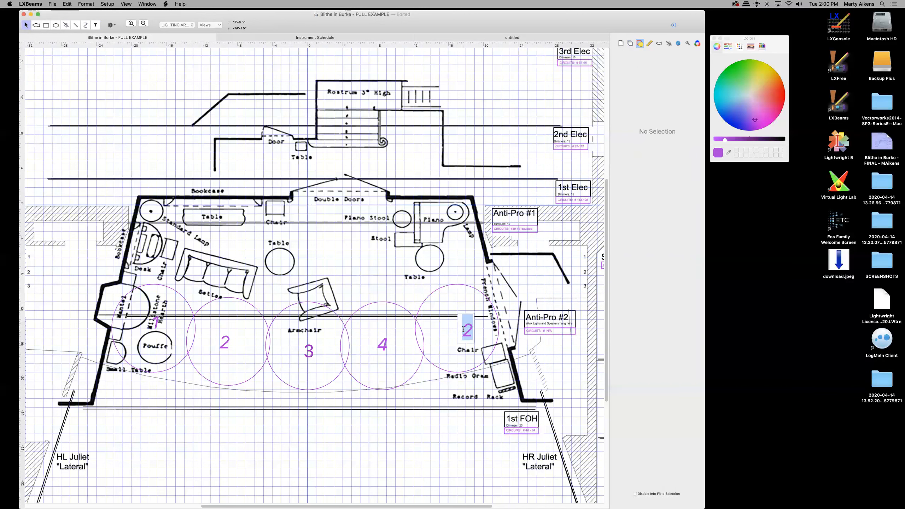
pyautogui.write('5')
pyautogui.press('Escape')
pyautogui.moveTo(465, 332); pyautogui.dragTo(457, 330)
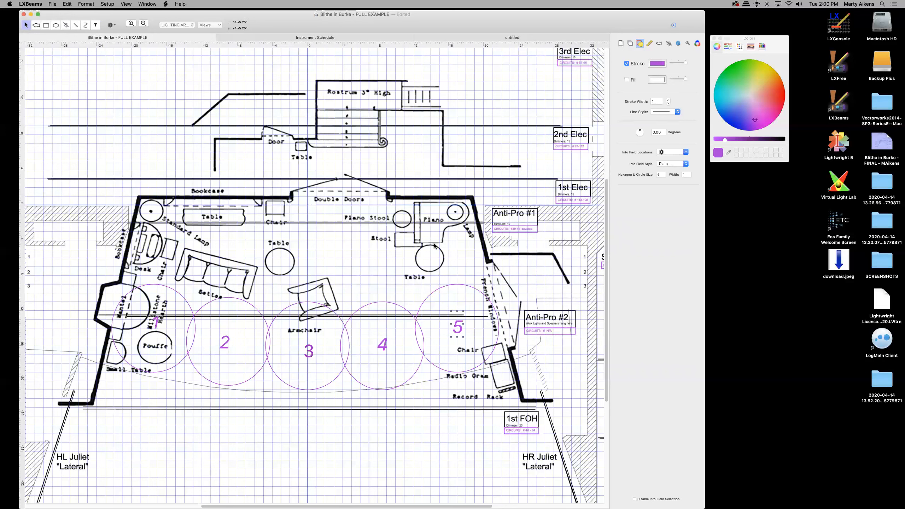
# Step: Save the drawing and place a copy of the area 5 circle over the settee, adjoining areas 1 and 2
pyautogui.click(52, 4)
pyautogui.click(67, 51)
pyautogui.click(444, 288)
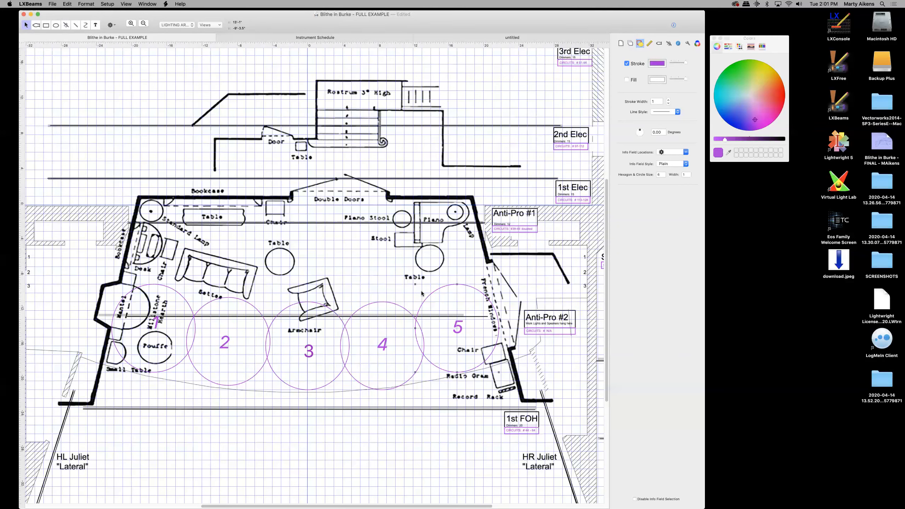
pyautogui.click(459, 328)
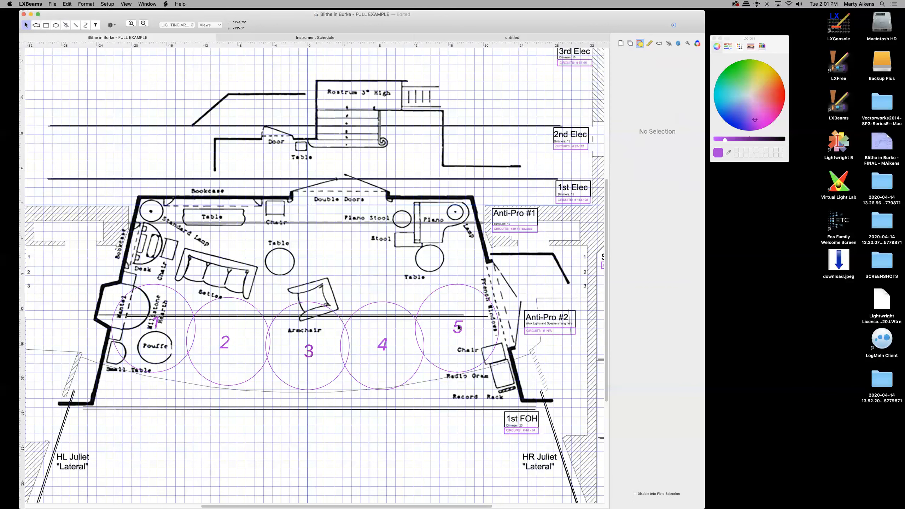
pyautogui.click(430, 364)
pyautogui.click(422, 305)
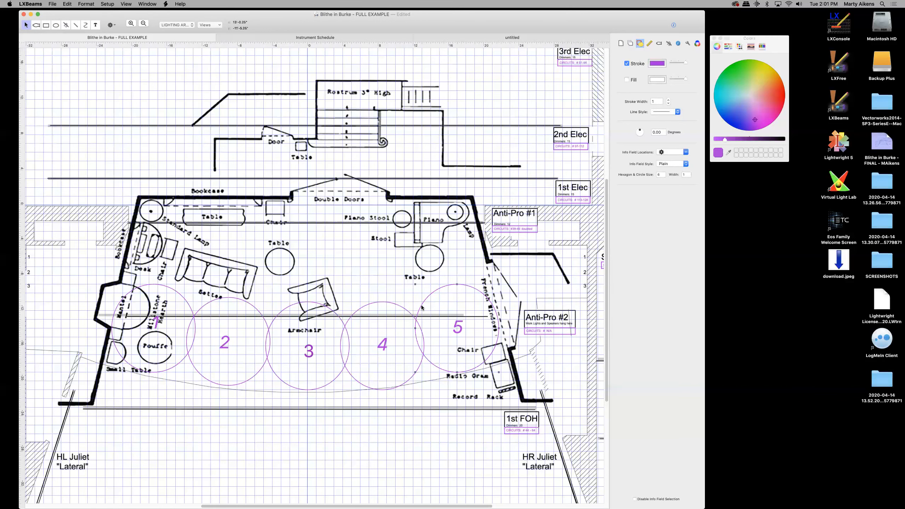
pyautogui.click(213, 237)
pyautogui.press('super+v')
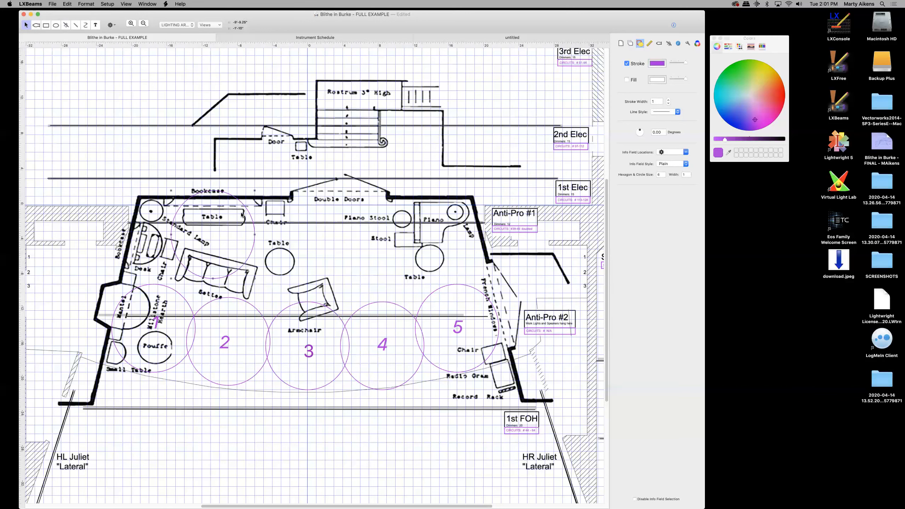
pyautogui.moveTo(251, 219); pyautogui.dragTo(238, 242)
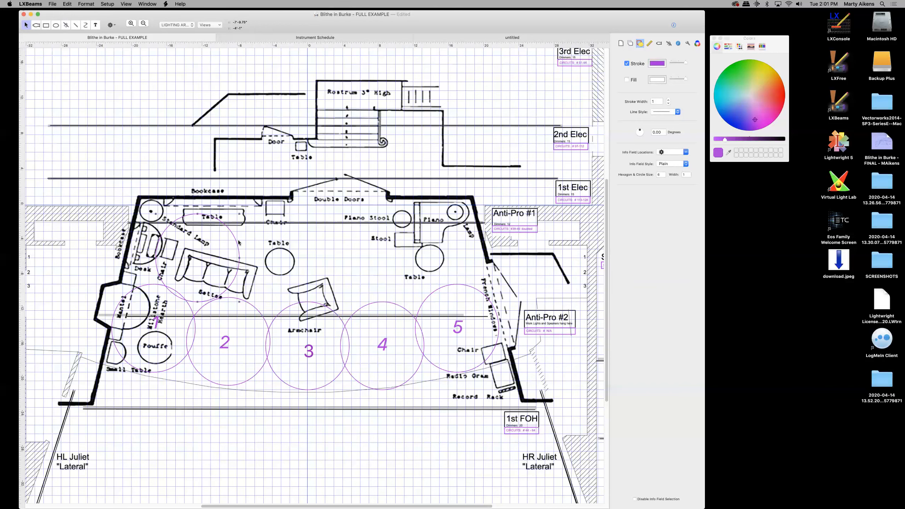
# Step: Paste three more area circles to continue the upstage row: around the central round table, below the piano stool, and over the piano
pyautogui.click(330, 253)
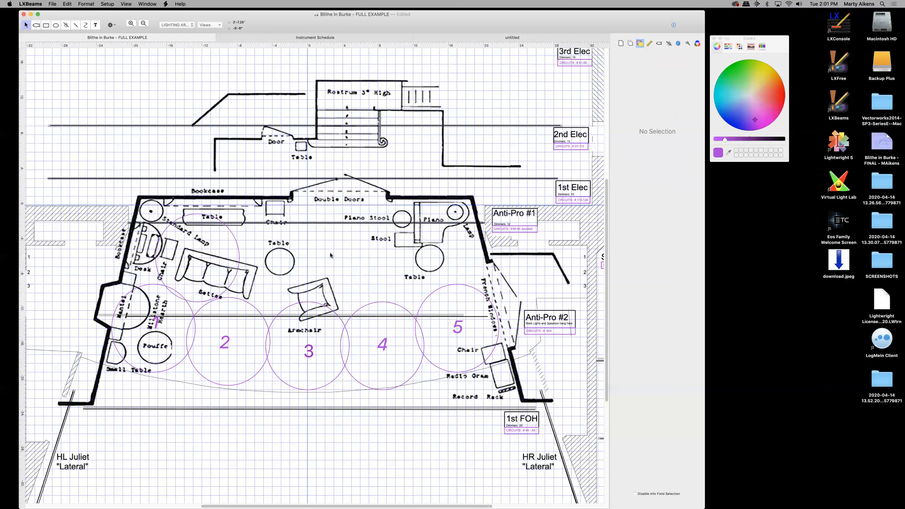
pyautogui.press('super+v')
pyautogui.moveTo(367, 228); pyautogui.dragTo(313, 238)
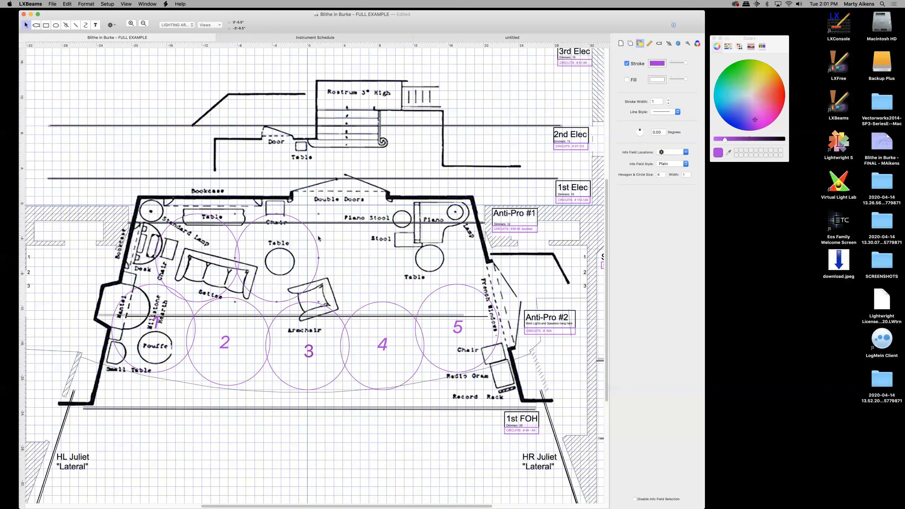
pyautogui.click(361, 250)
pyautogui.press('super+v')
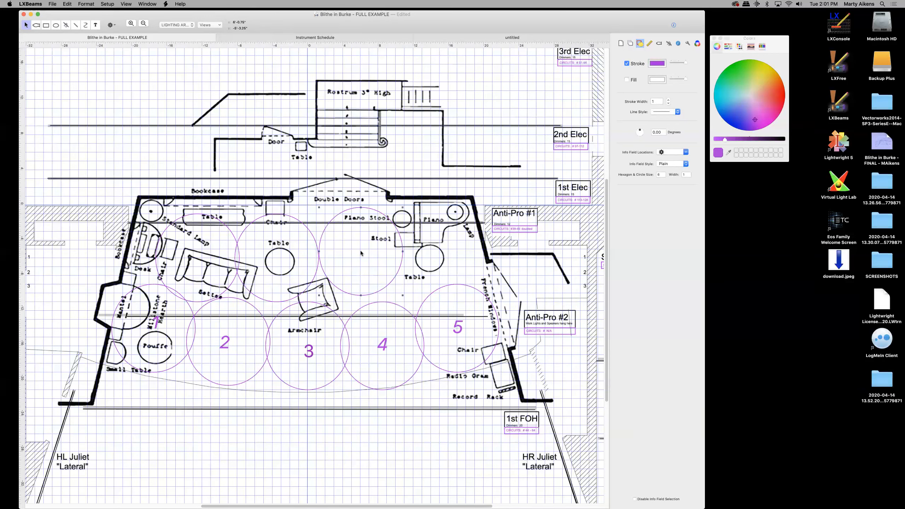
pyautogui.moveTo(403, 251); pyautogui.dragTo(405, 265)
pyautogui.moveTo(370, 296); pyautogui.dragTo(369, 301)
pyautogui.press('super+v')
pyautogui.moveTo(420, 212); pyautogui.dragTo(409, 217)
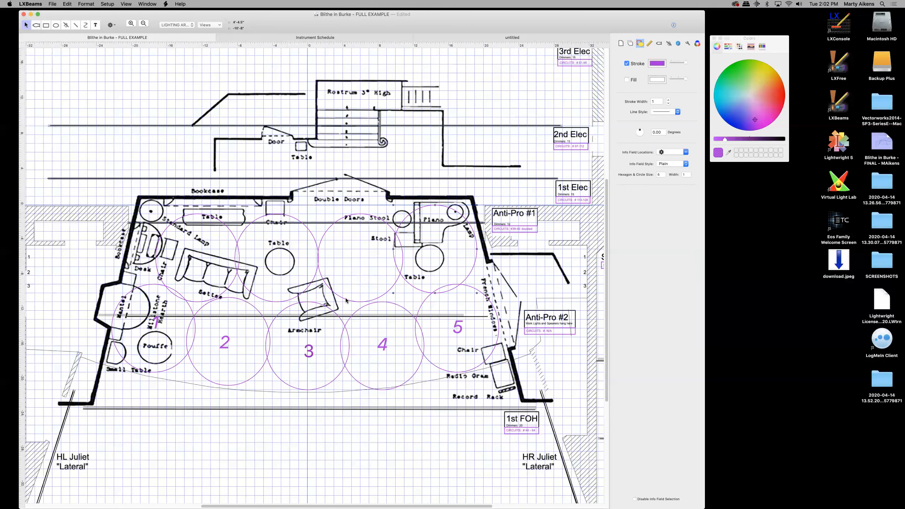
# Step: Enlarge the area 3 circle so that it overlaps area 4 and extends farther upstage
pyautogui.click(333, 314)
pyautogui.moveTo(345, 302)
pyautogui.mouseDown()
pyautogui.moveTo(371, 286)
pyautogui.moveTo(357, 298)
pyautogui.mouseUp()
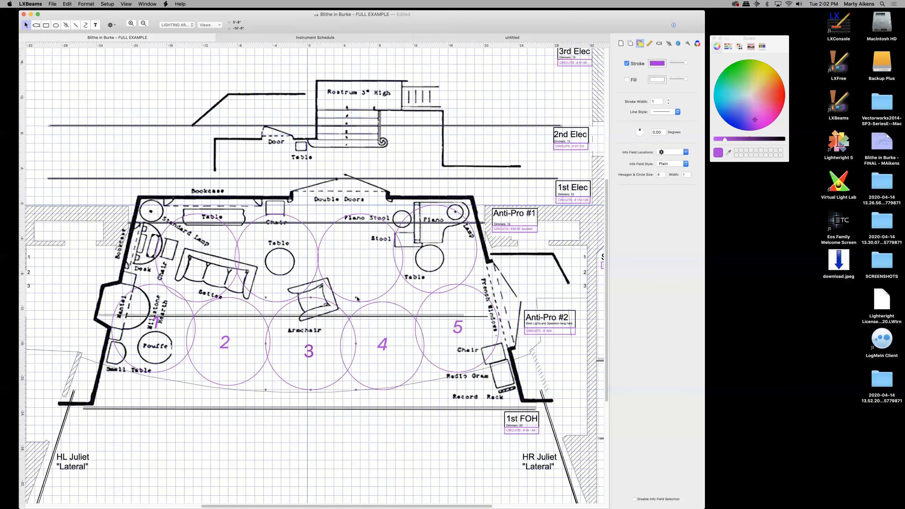
pyautogui.click(385, 426)
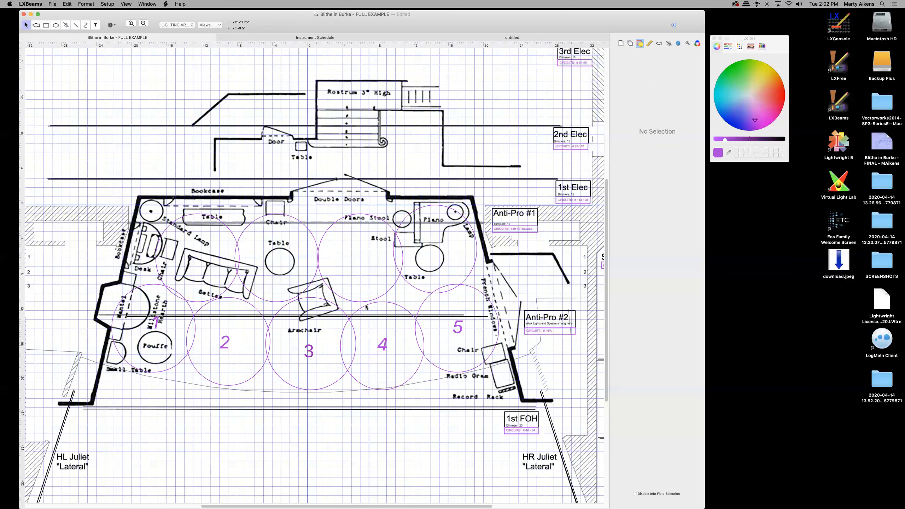
# Step: Copy the area 5 label and paste it into each of the four upstage area circles
pyautogui.click(459, 328)
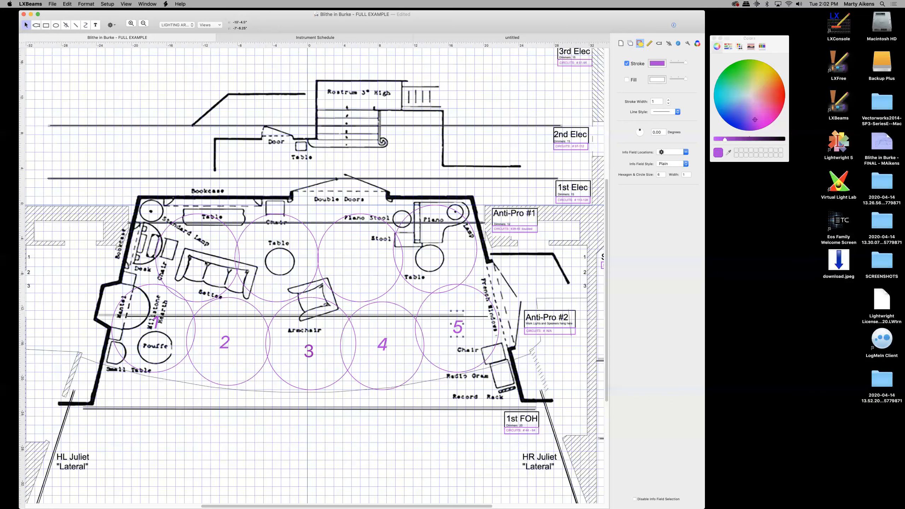
pyautogui.press('super+v')
pyautogui.click(274, 262)
pyautogui.press('super+v')
pyautogui.click(356, 261)
pyautogui.press('super+v')
pyautogui.click(433, 258)
pyautogui.press('super+v')
# Step: Renumber the four upstage area labels 6, 7, 8 and 9, from the settee circle across to the piano circle
pyautogui.doubleClick(207, 260)
pyautogui.write('6')
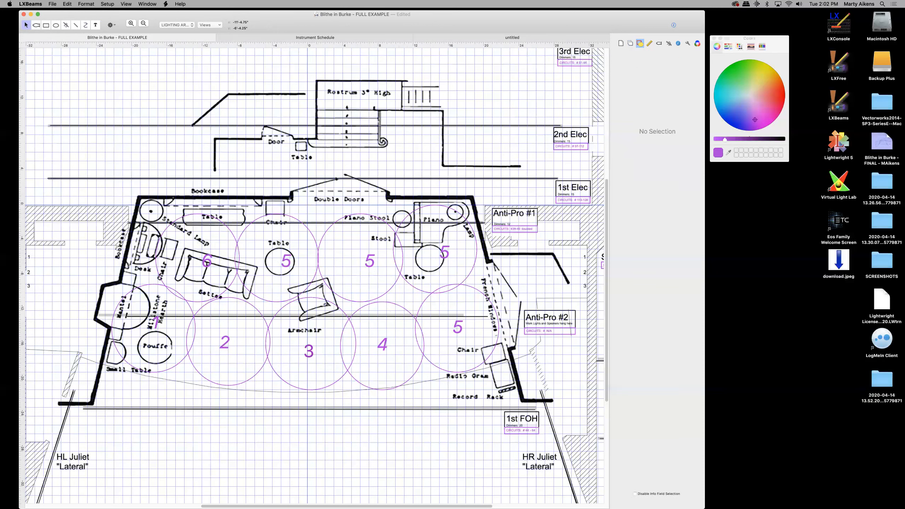
pyautogui.doubleClick(288, 261)
pyautogui.write('7')
pyautogui.doubleClick(369, 264)
pyautogui.write('8')
pyautogui.doubleClick(445, 254)
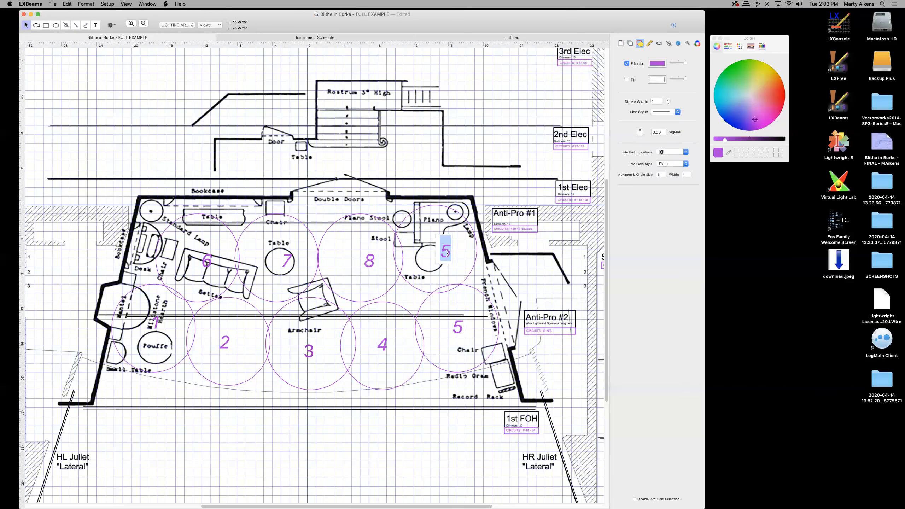
pyautogui.write('9')
pyautogui.press('Return')
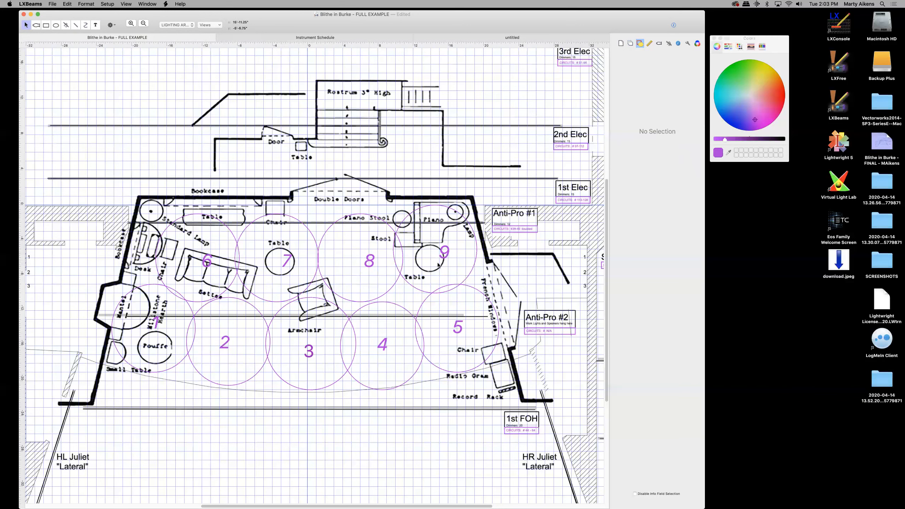
# Step: Shift labels 6, 7, 8 and 9 slightly to centre them better in their circles, and save the drawing
pyautogui.moveTo(208, 261); pyautogui.dragTo(200, 256)
pyautogui.moveTo(288, 261); pyautogui.dragTo(280, 260)
pyautogui.moveTo(360, 261); pyautogui.dragTo(351, 257)
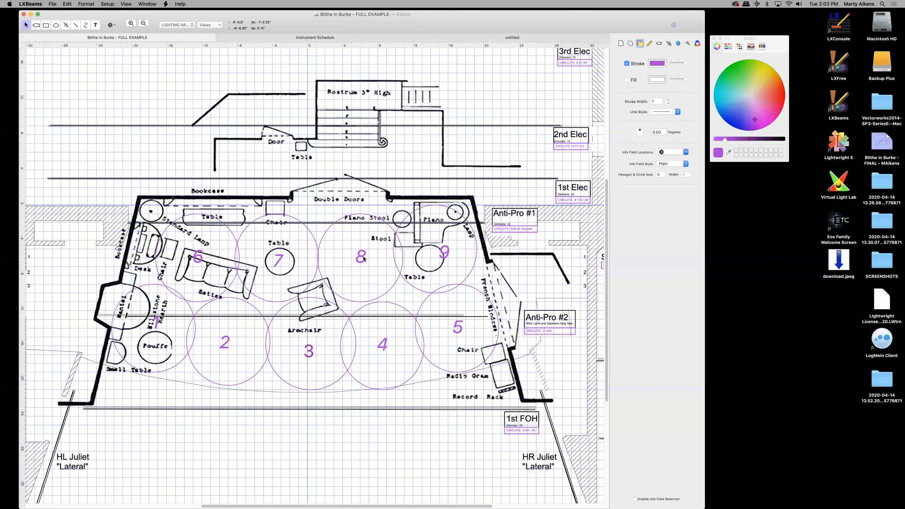
pyautogui.moveTo(446, 251); pyautogui.dragTo(436, 252)
pyautogui.click(417, 163)
pyautogui.click(52, 4)
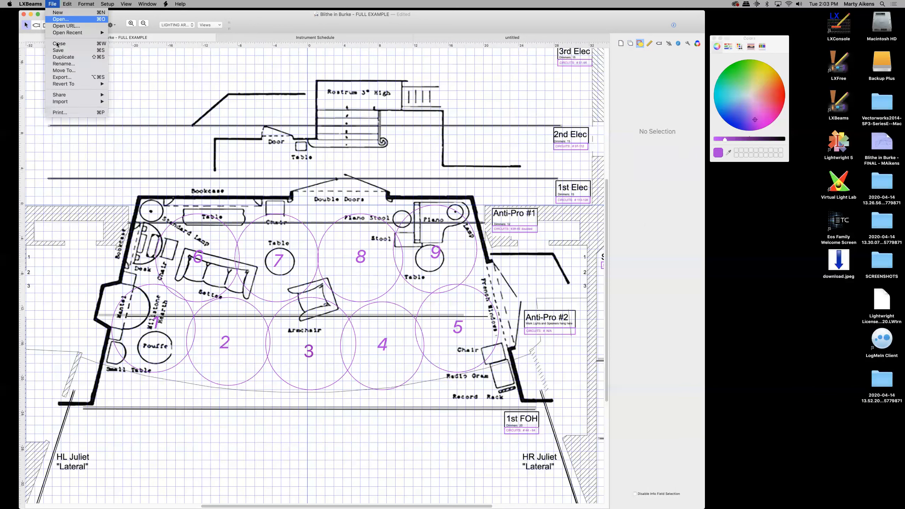
pyautogui.click(58, 51)
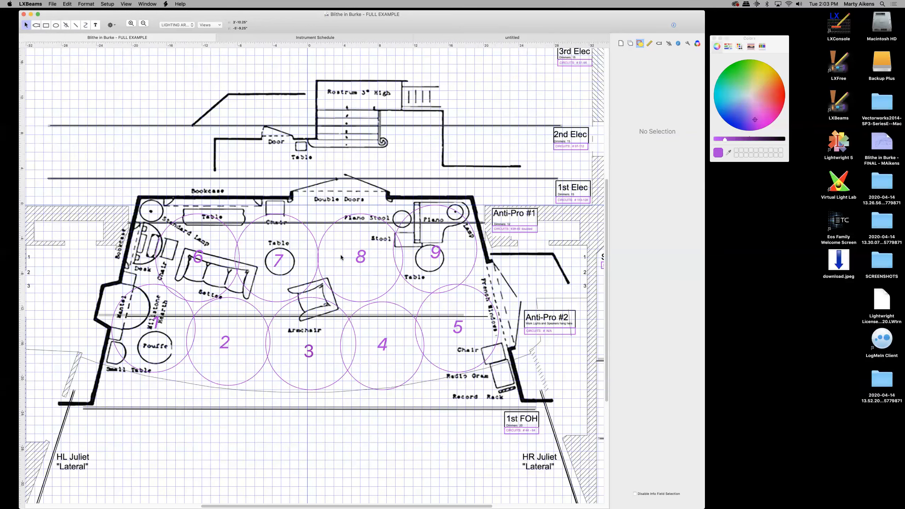
# Step: Hide the LIGHTING AREAS layer and make LIGHT PLOT the active layer
pyautogui.click(630, 43)
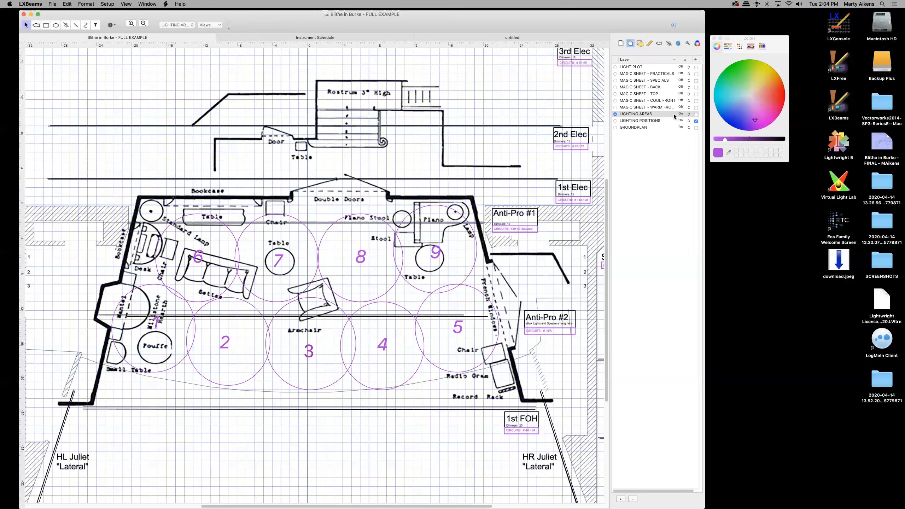
pyautogui.click(690, 114)
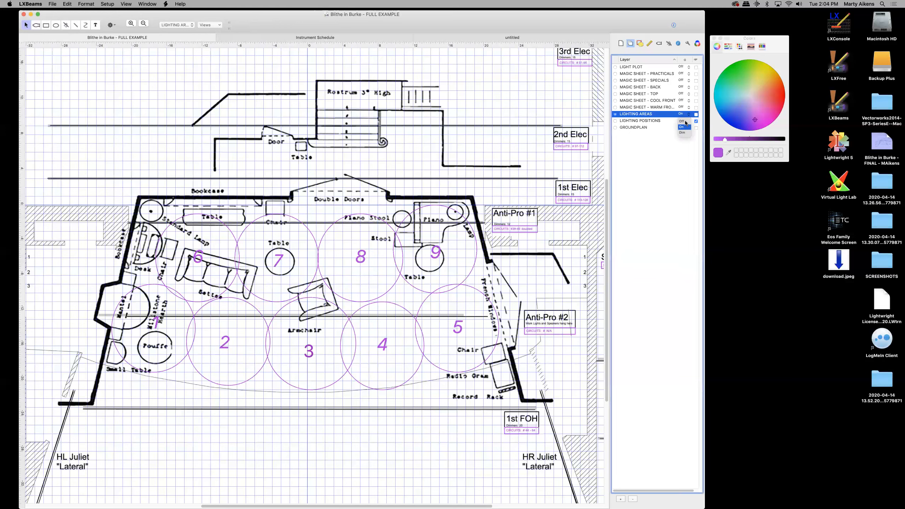
pyautogui.click(686, 122)
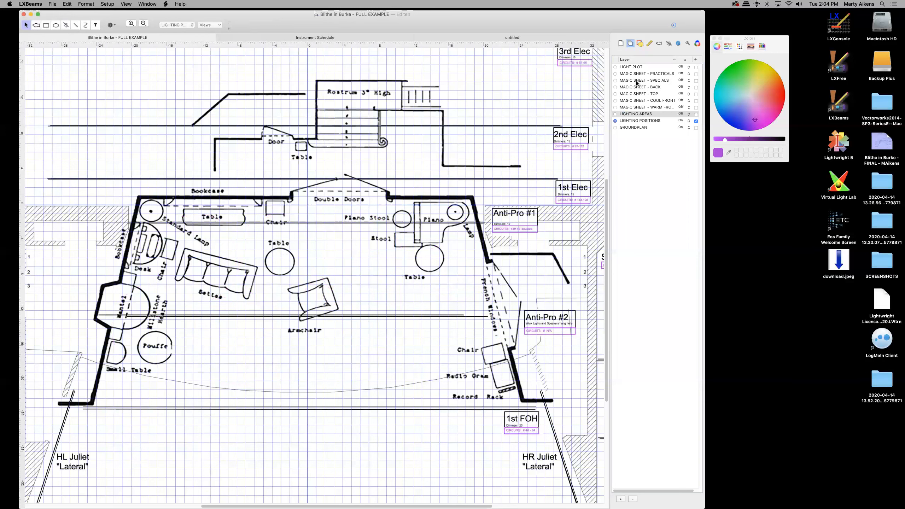
pyautogui.click(616, 67)
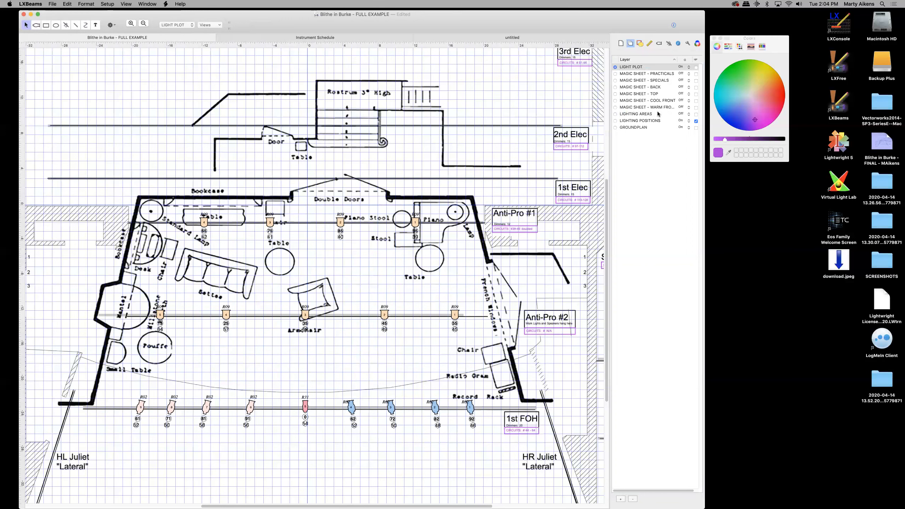
# Step: Display the LIGHTING AREAS layer together with the light plot to compare them, and turn it off again
pyautogui.click(689, 115)
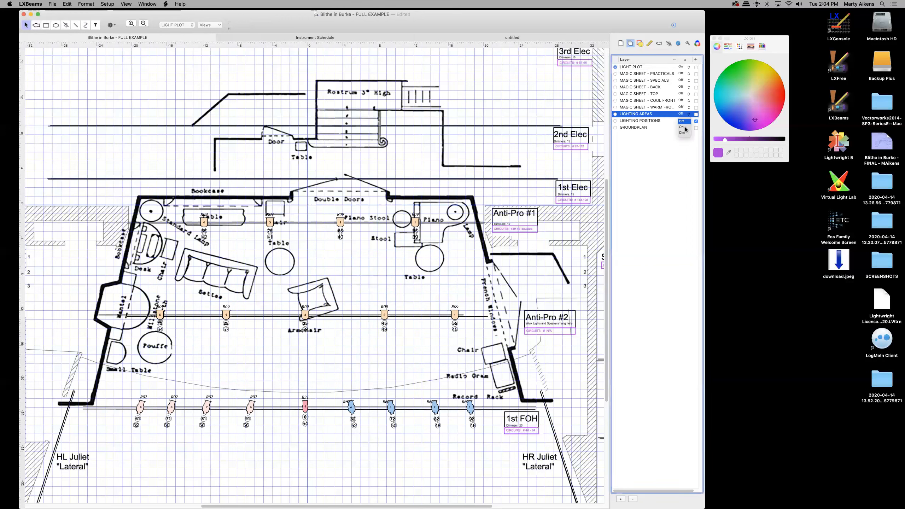
pyautogui.click(684, 127)
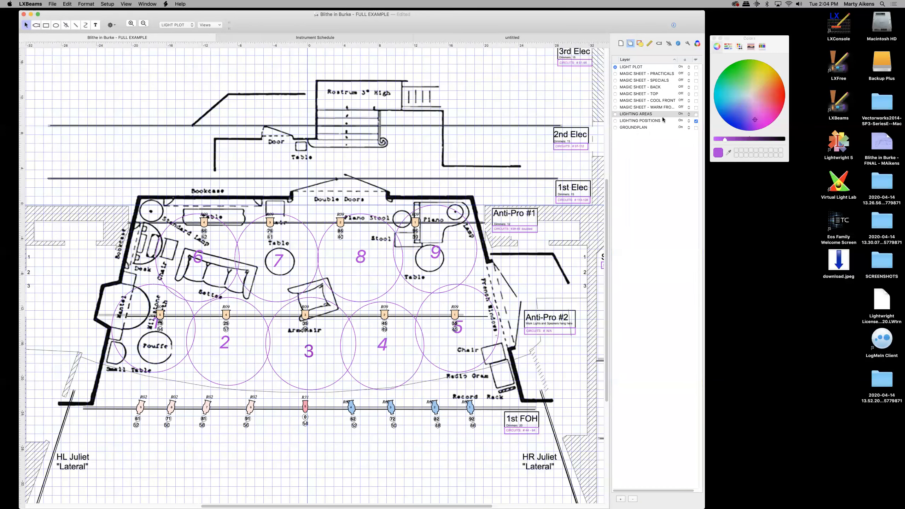
pyautogui.click(689, 115)
pyautogui.click(687, 122)
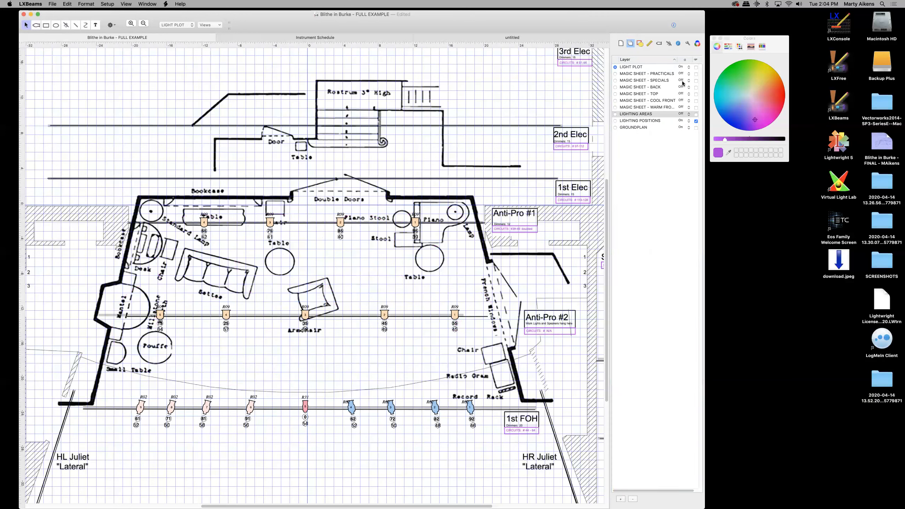
# Step: Turn off the LIGHT PLOT layer, turn on LIGHTING AREAS and make it the active layer
pyautogui.click(689, 68)
pyautogui.click(686, 75)
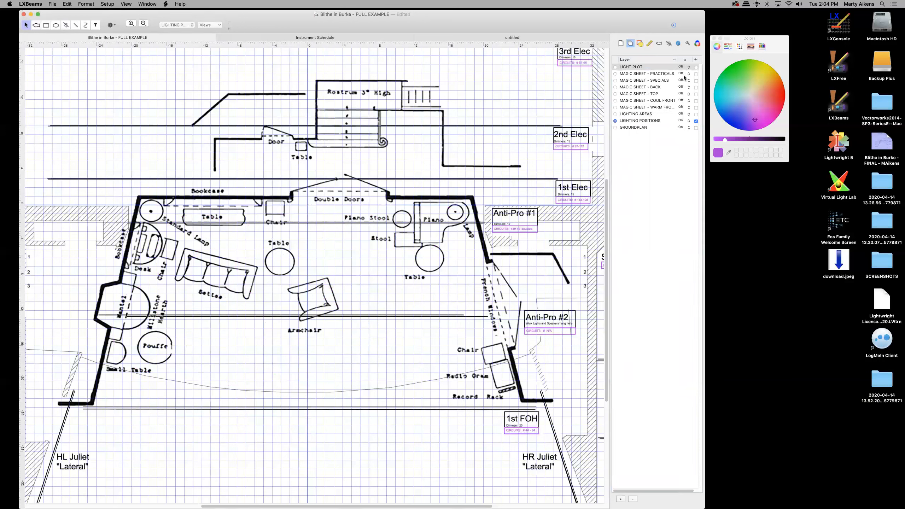
pyautogui.click(690, 115)
pyautogui.click(686, 128)
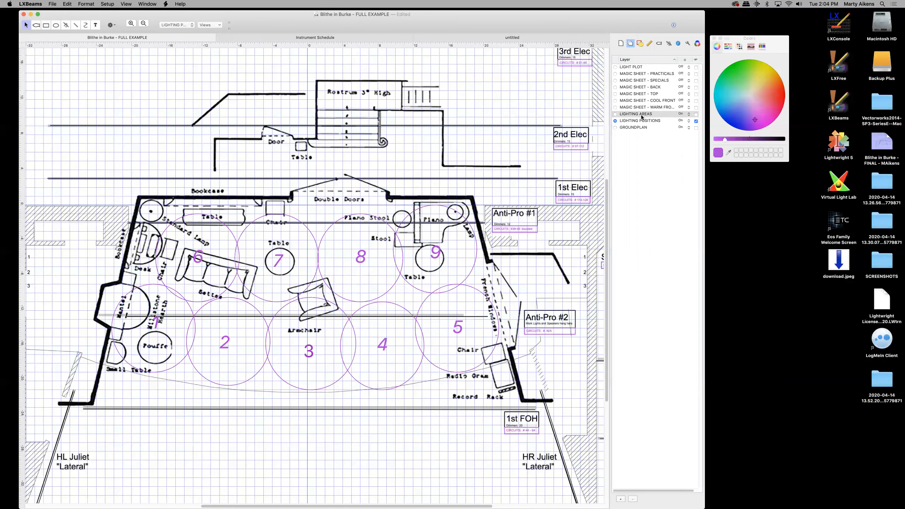
pyautogui.click(53, 4)
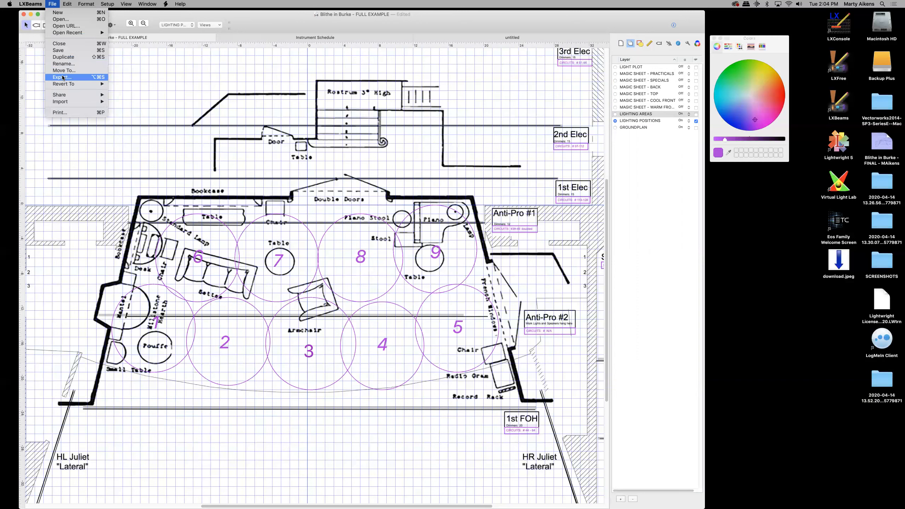
pyautogui.click(250, 18)
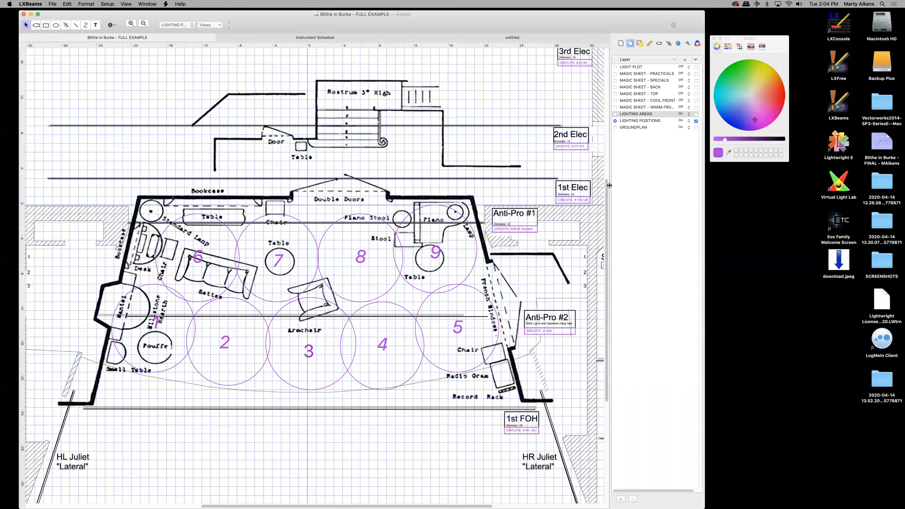
pyautogui.click(615, 114)
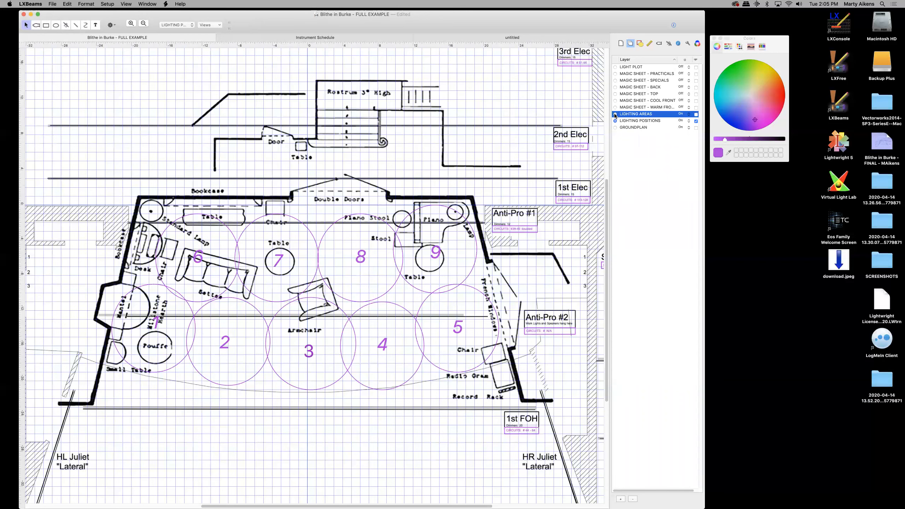